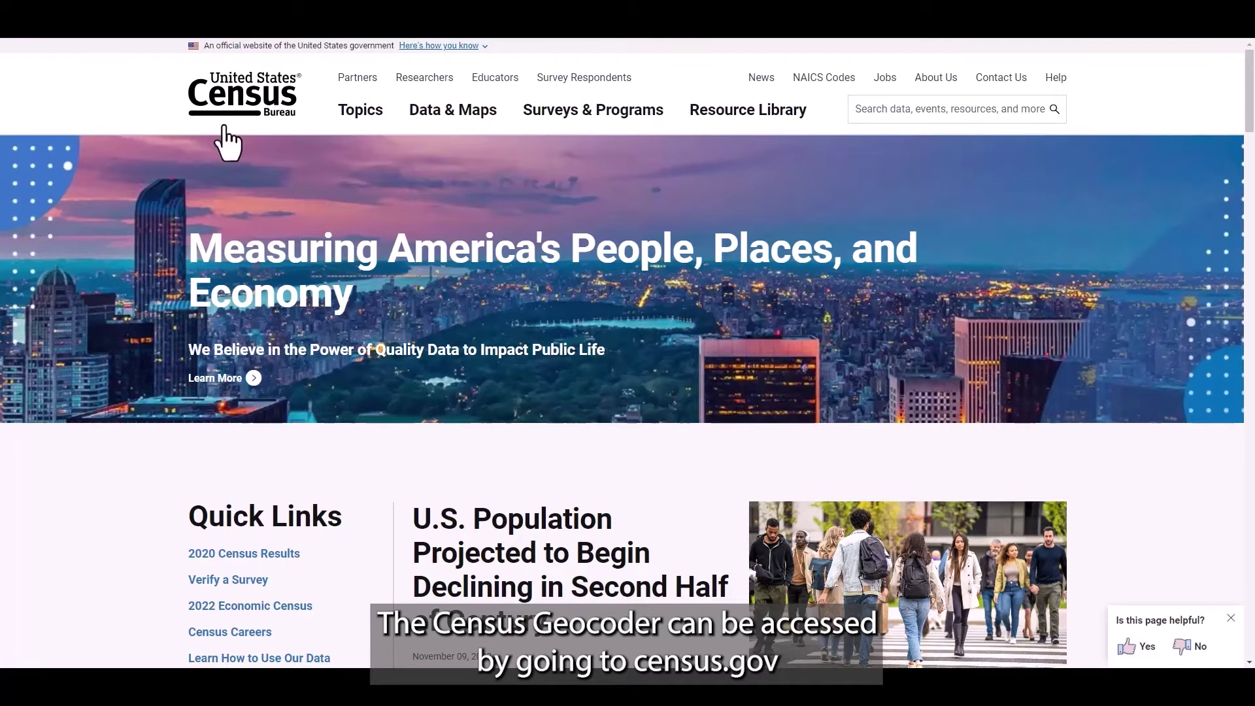
Step: Go to Data & Maps > Data Tools and Apps and open the Census Geocoder
{"action": "left_click", "coordinate": [467, 119]}
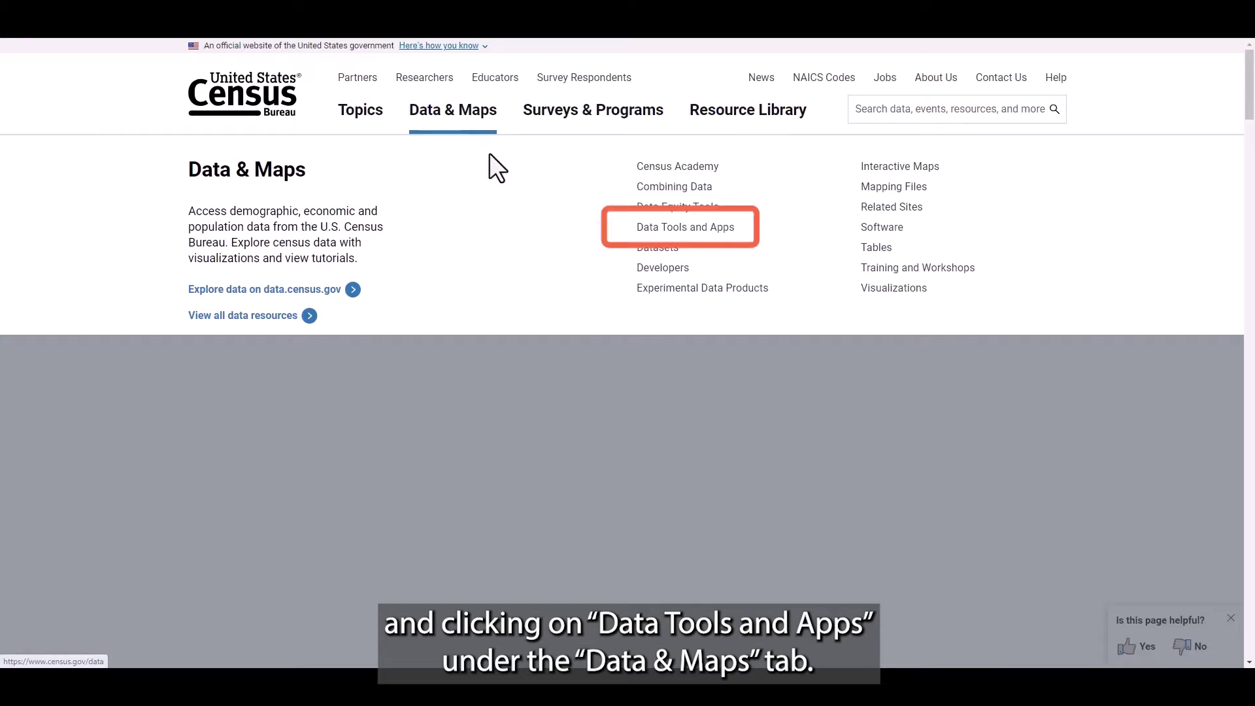
{"action": "left_click", "coordinate": [642, 234]}
{"action": "scroll", "coordinate": [645, 268], "scroll_direction": "down", "scroll_amount": 10}
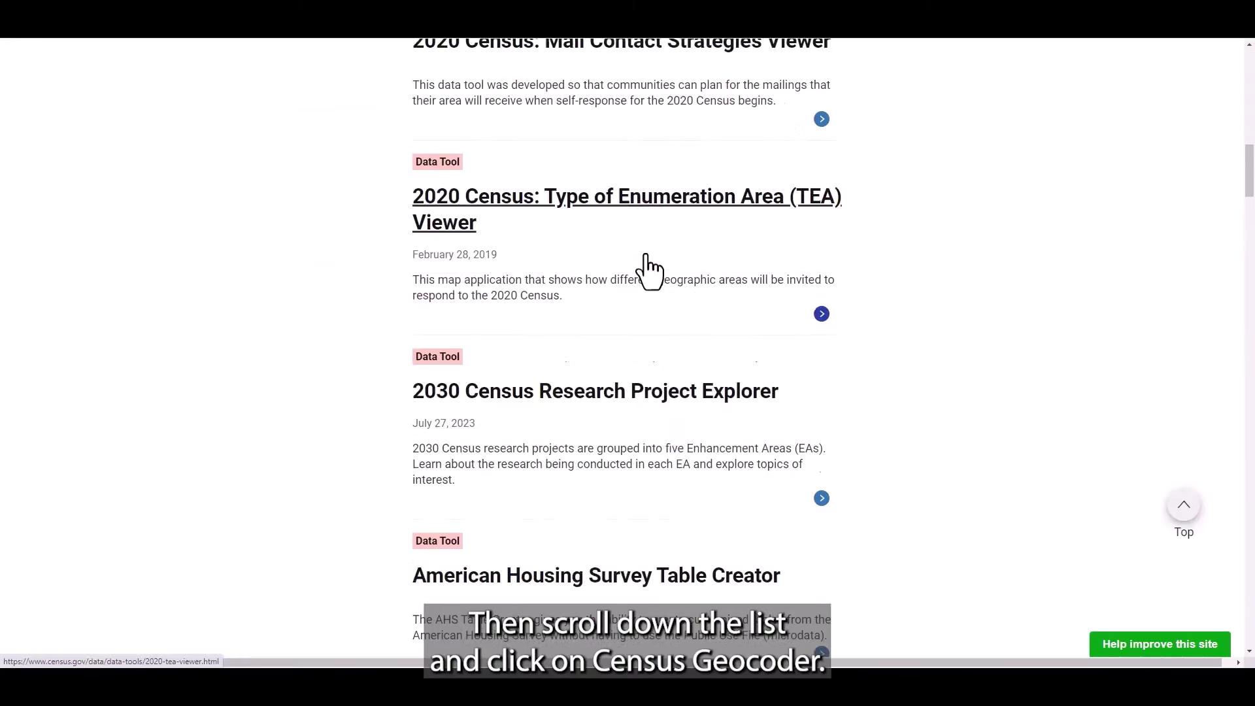
{"action": "scroll", "coordinate": [644, 270], "scroll_direction": "down", "scroll_amount": 20}
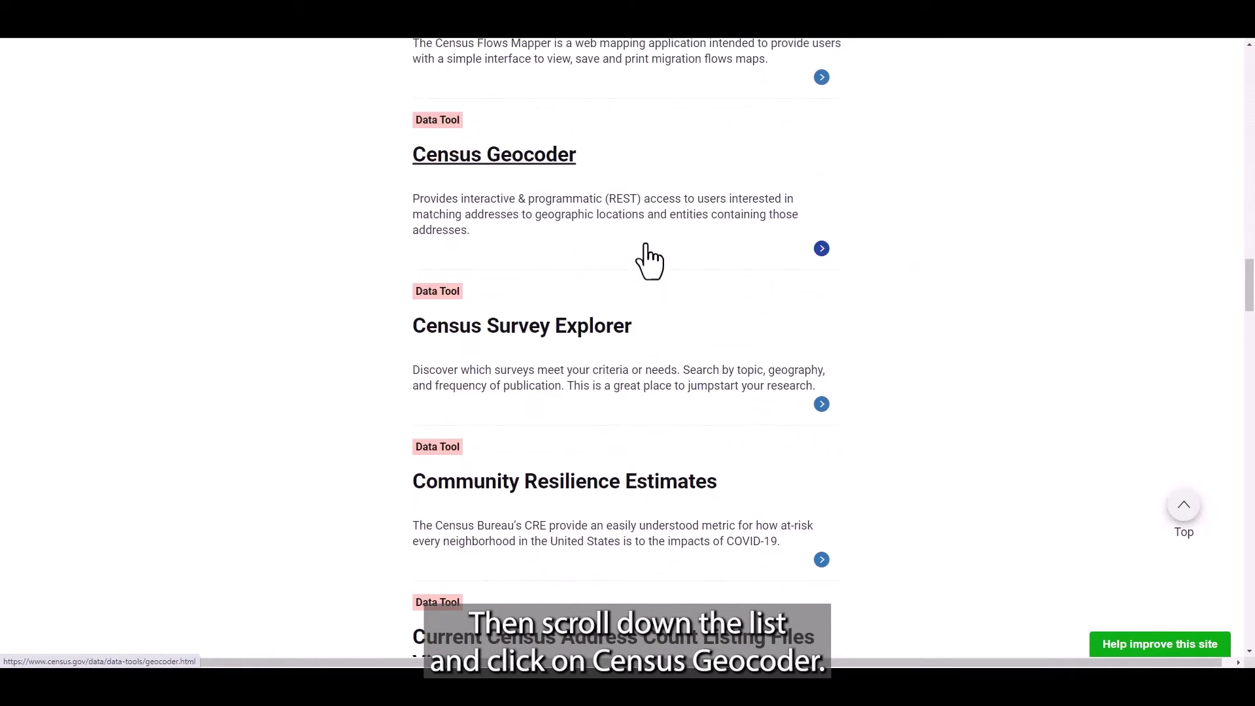
{"action": "left_click", "coordinate": [641, 170]}
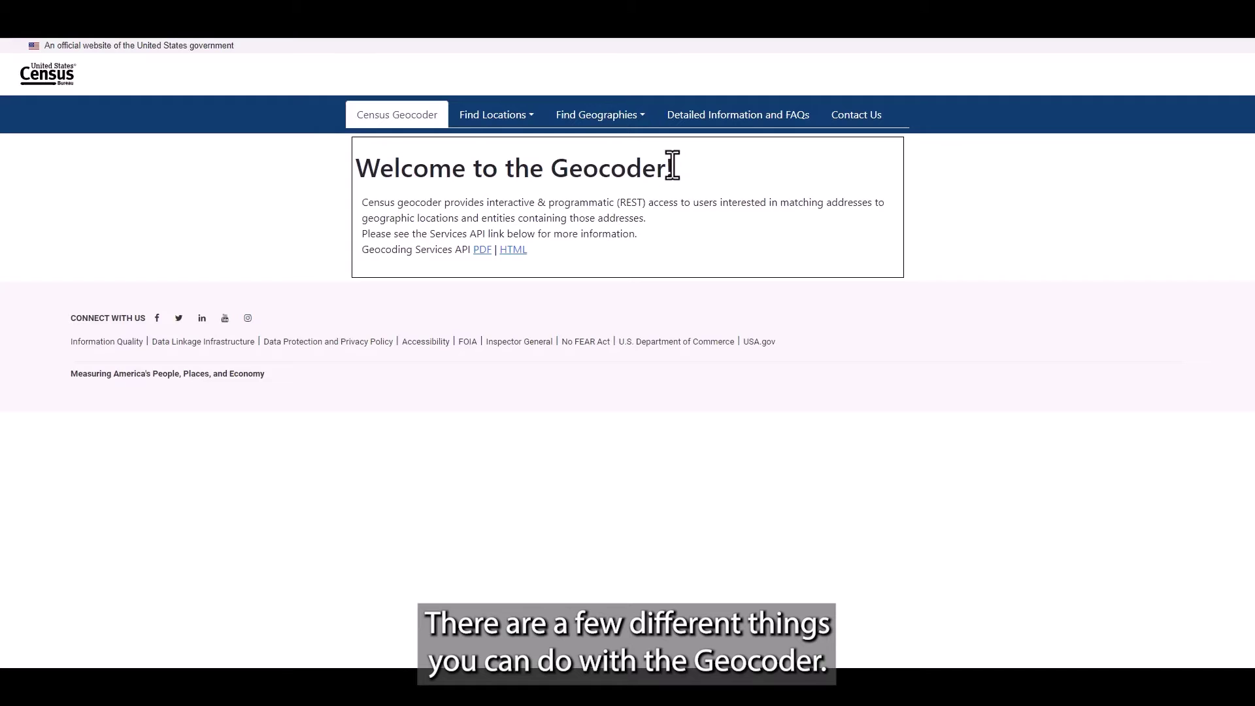
Step: Open the Find Geographies > Parsed Address Processing form and focus the street field
{"action": "left_click", "coordinate": [640, 122]}
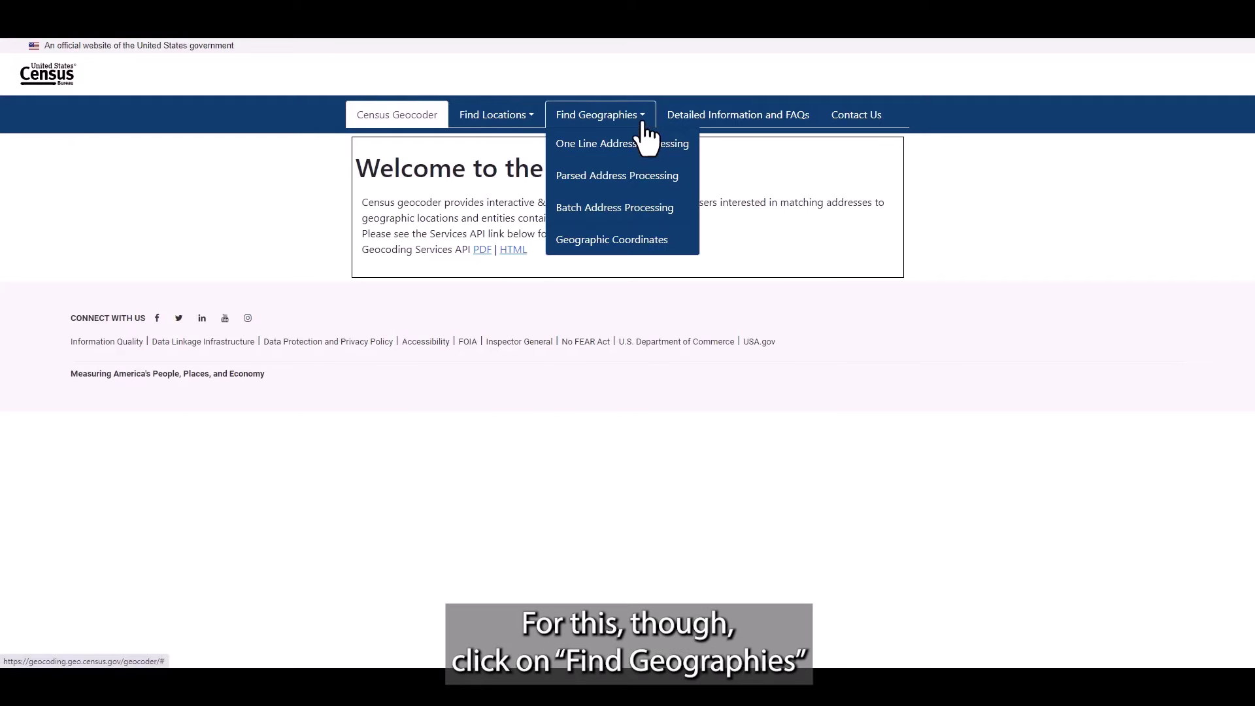
{"action": "left_click", "coordinate": [640, 175]}
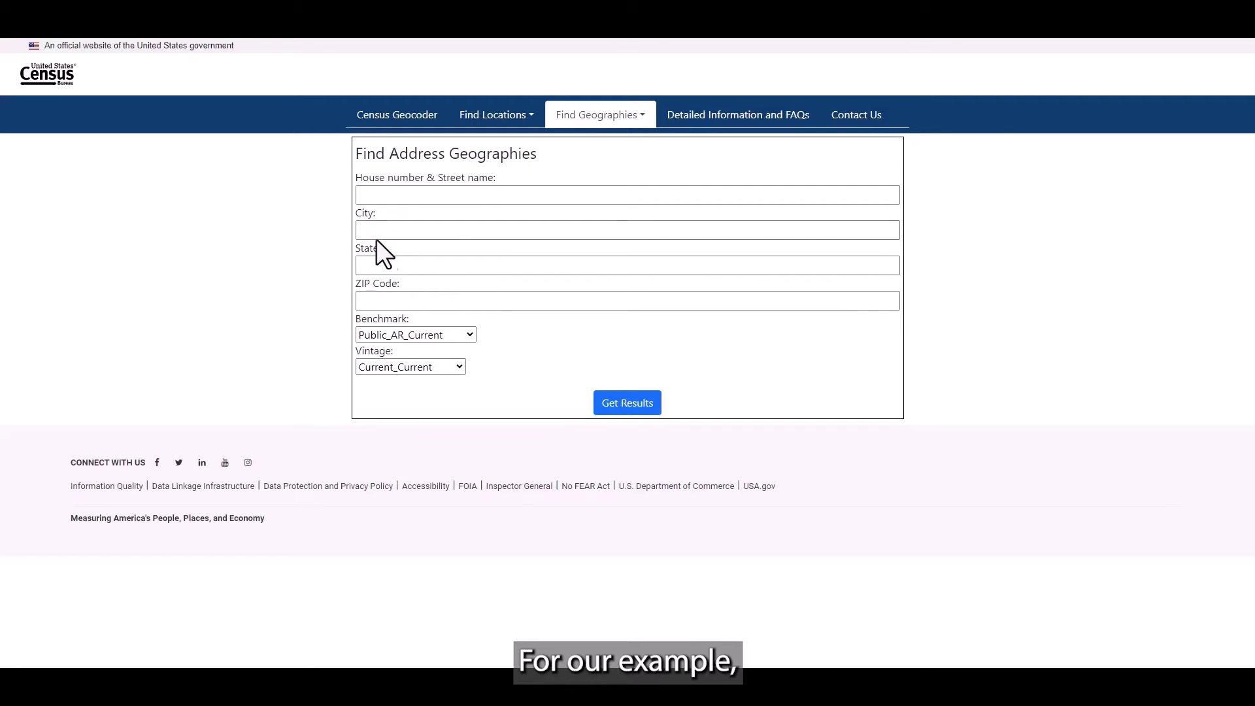
{"action": "left_click", "coordinate": [364, 193]}
Step: Enter 50 Massachusetts Ave NE, Washington, DC, 20002 in the address fields
{"action": "type", "text": "50 "}
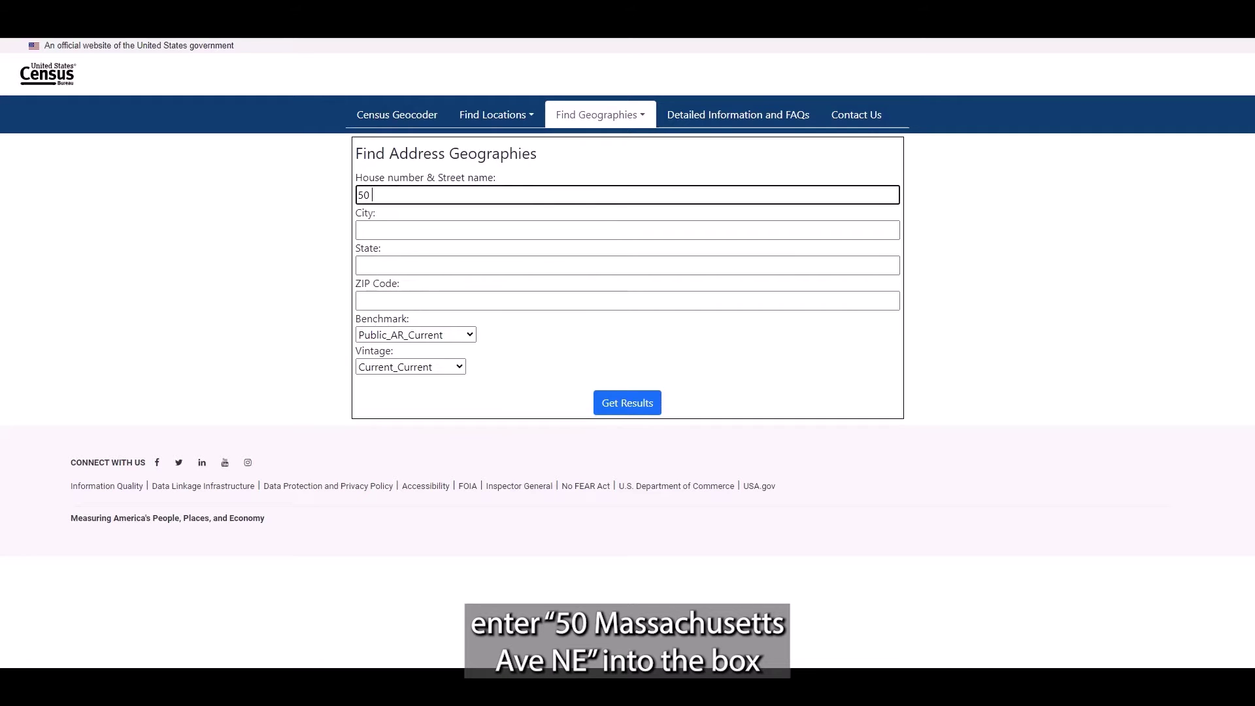
{"action": "type", "text": "Massachusetts Ave NE"}
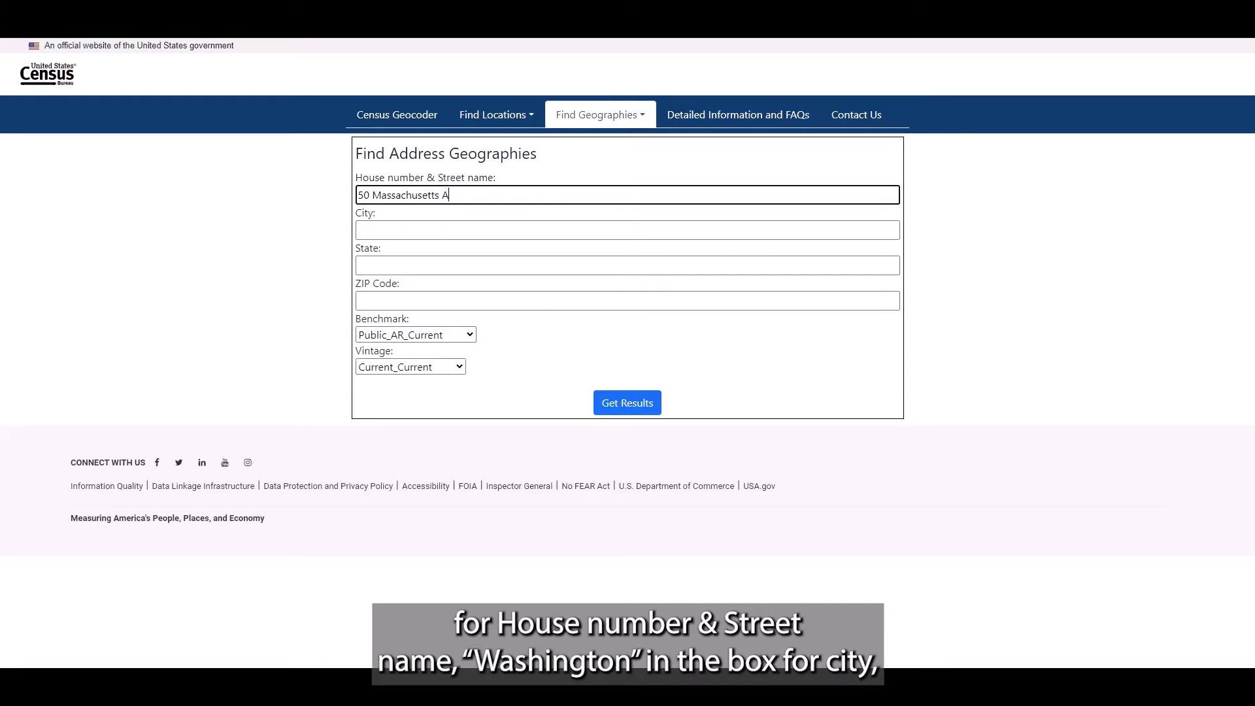
{"action": "left_click", "coordinate": [358, 230]}
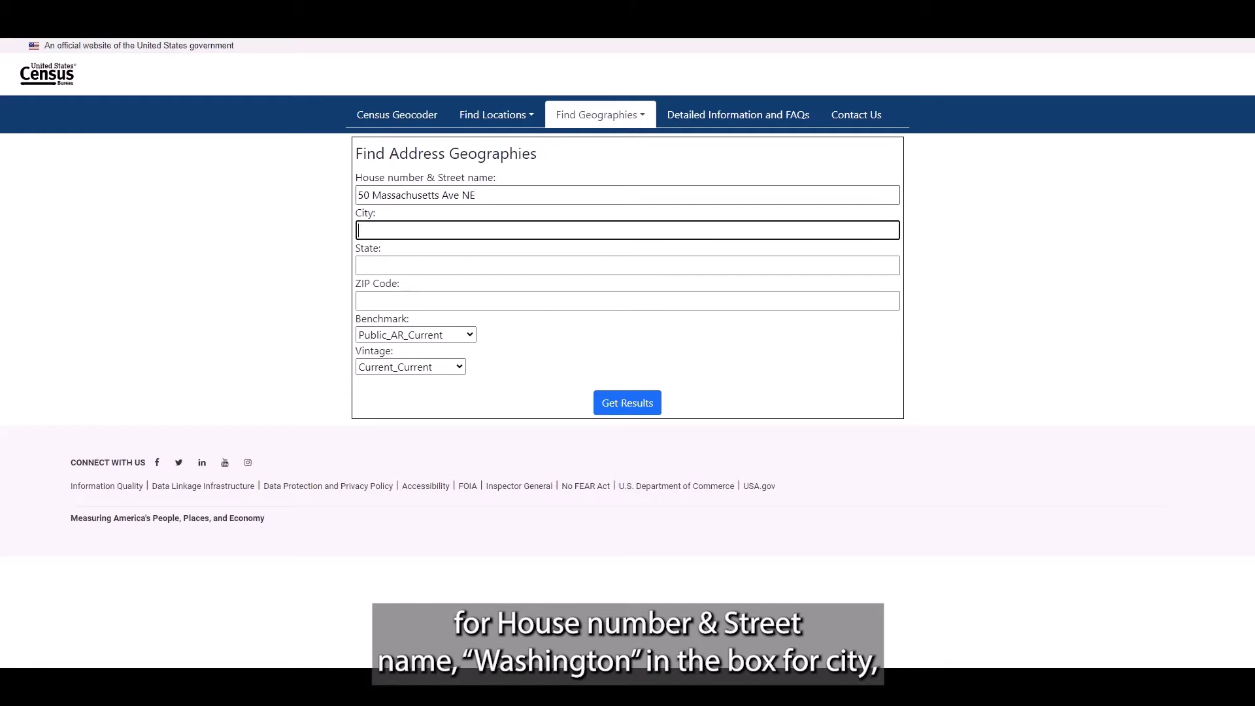
{"action": "type", "text": "Washington"}
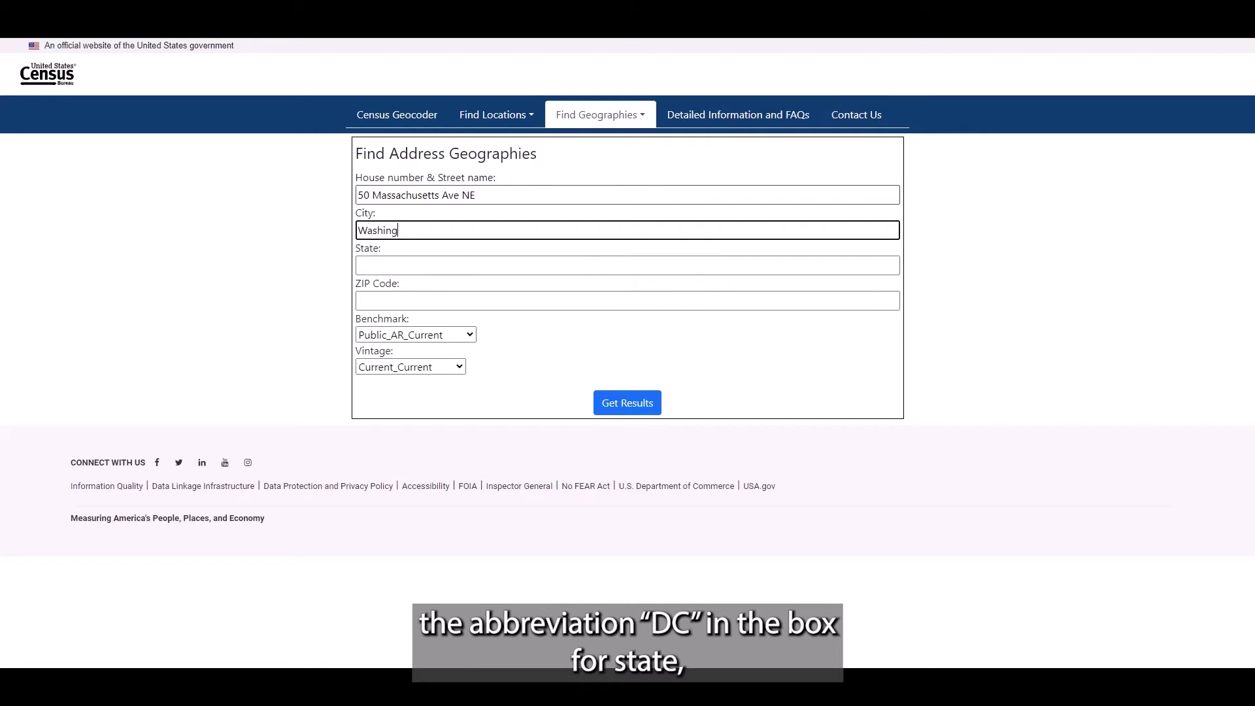
{"action": "left_click", "coordinate": [358, 266]}
{"action": "type", "text": "DC"}
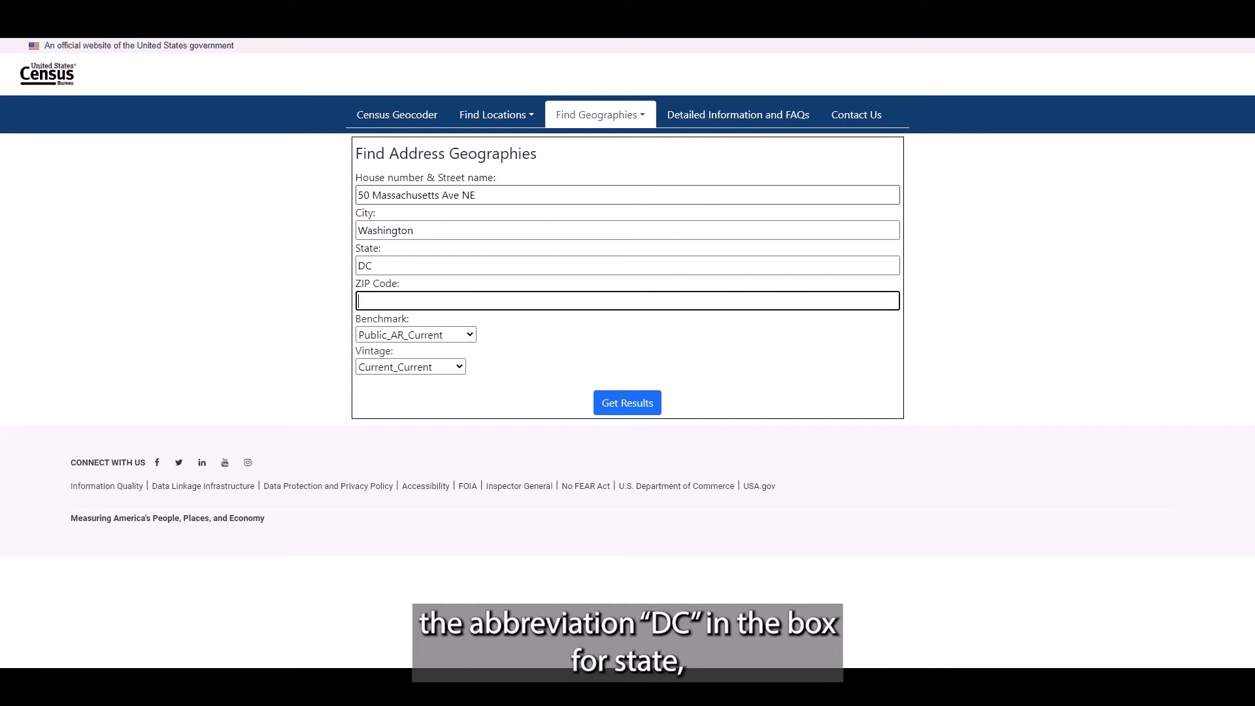
{"action": "left_click", "coordinate": [359, 301]}
{"action": "type", "text": "20002"}
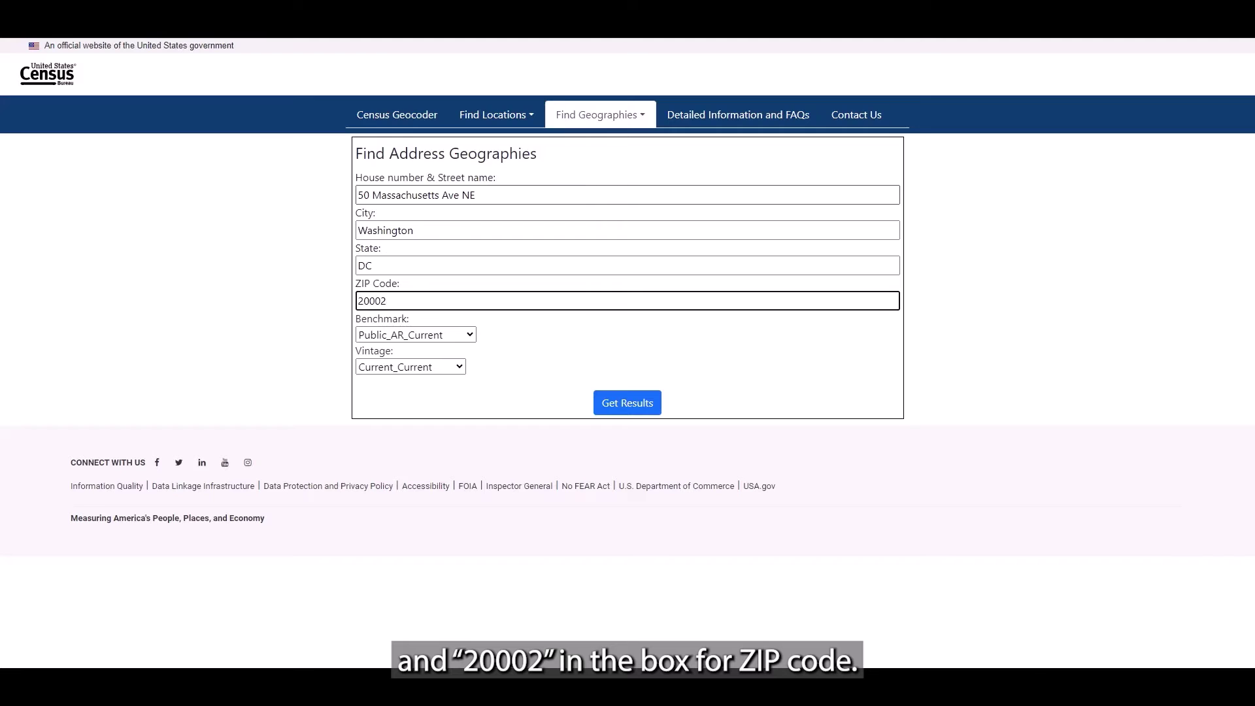
Step: Keep benchmark Public_AR_Current and vintage Current_Current before submitting
{"action": "left_click", "coordinate": [416, 334]}
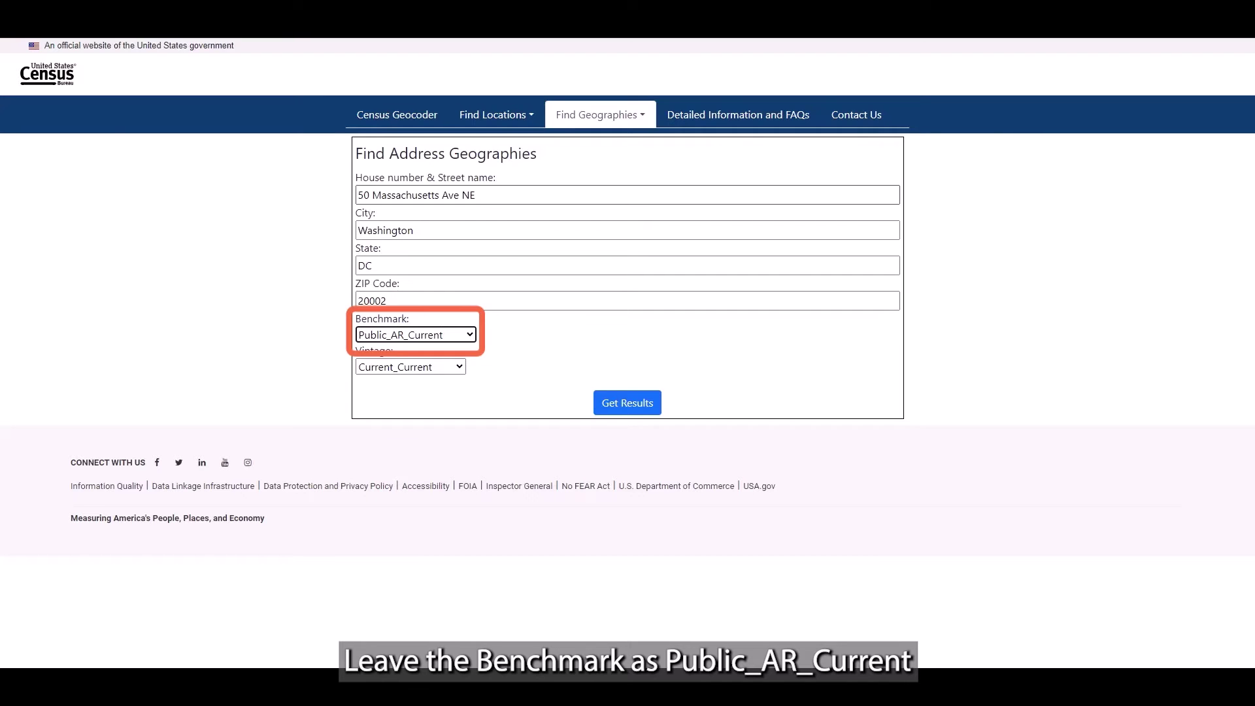
{"action": "left_click", "coordinate": [410, 367]}
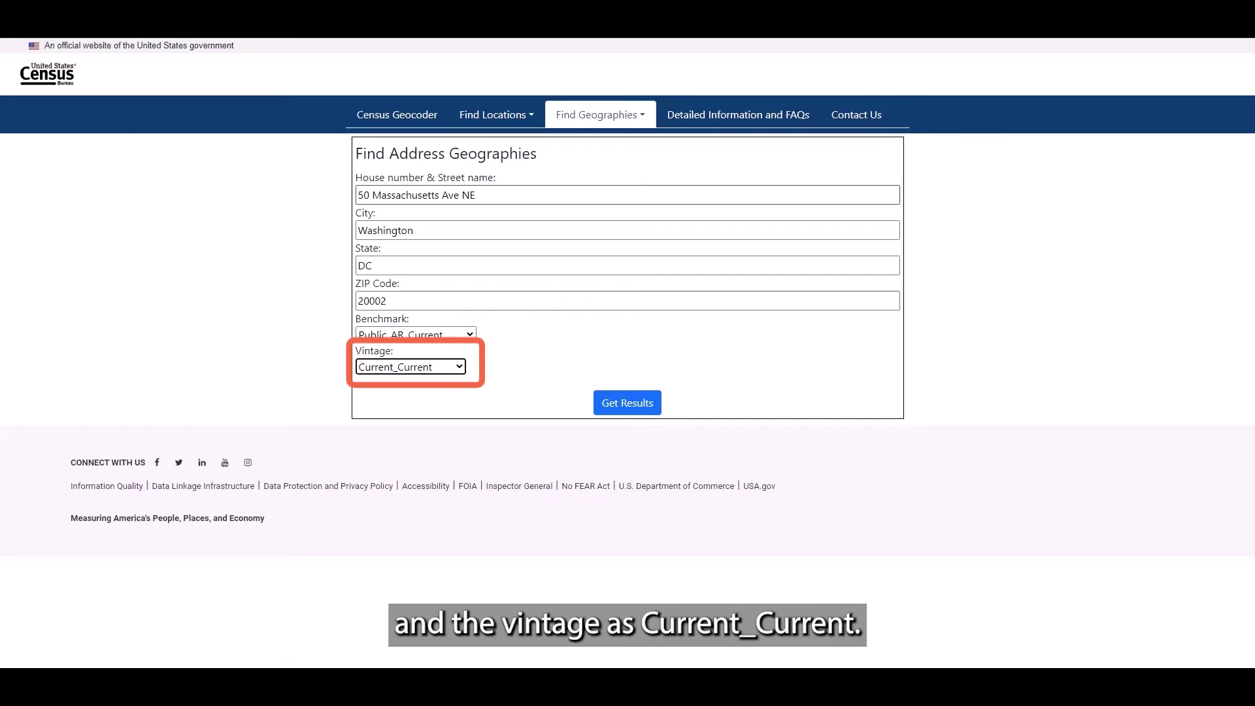
{"action": "left_click", "coordinate": [628, 403]}
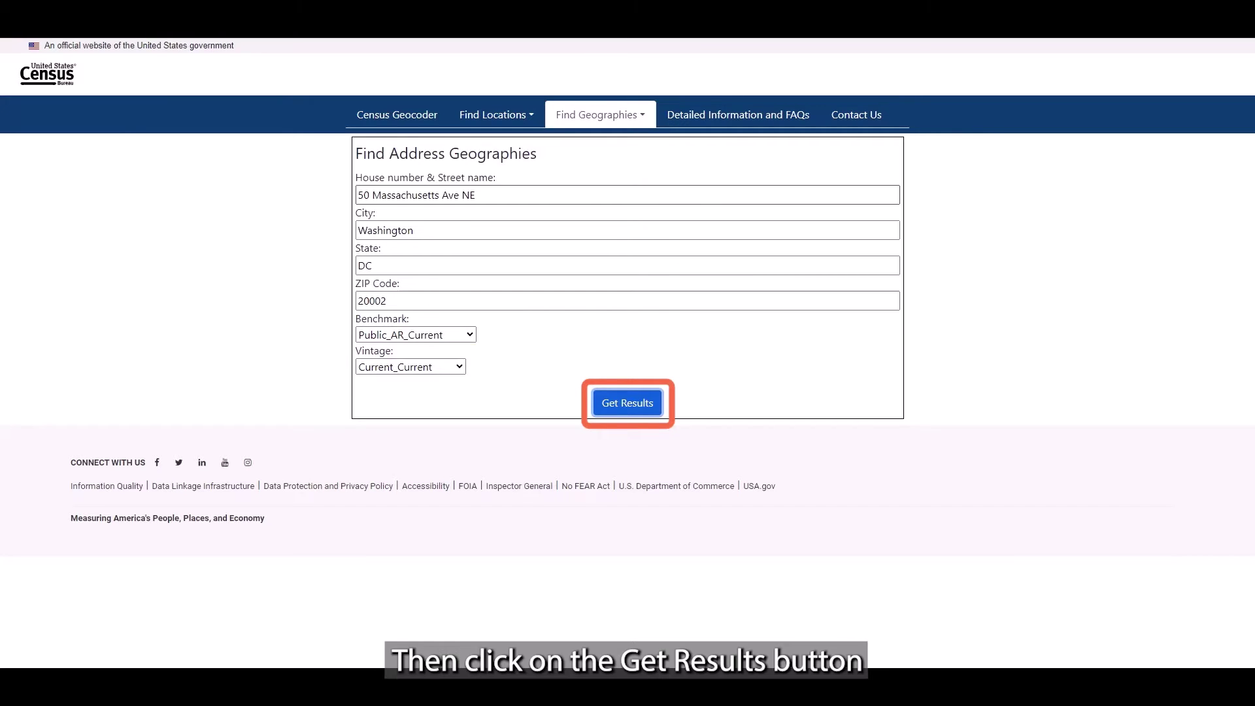
Step: Submit the lookup and scroll down to the Urban Areas and Census Tract 106.03 results
{"action": "key", "text": "Return"}
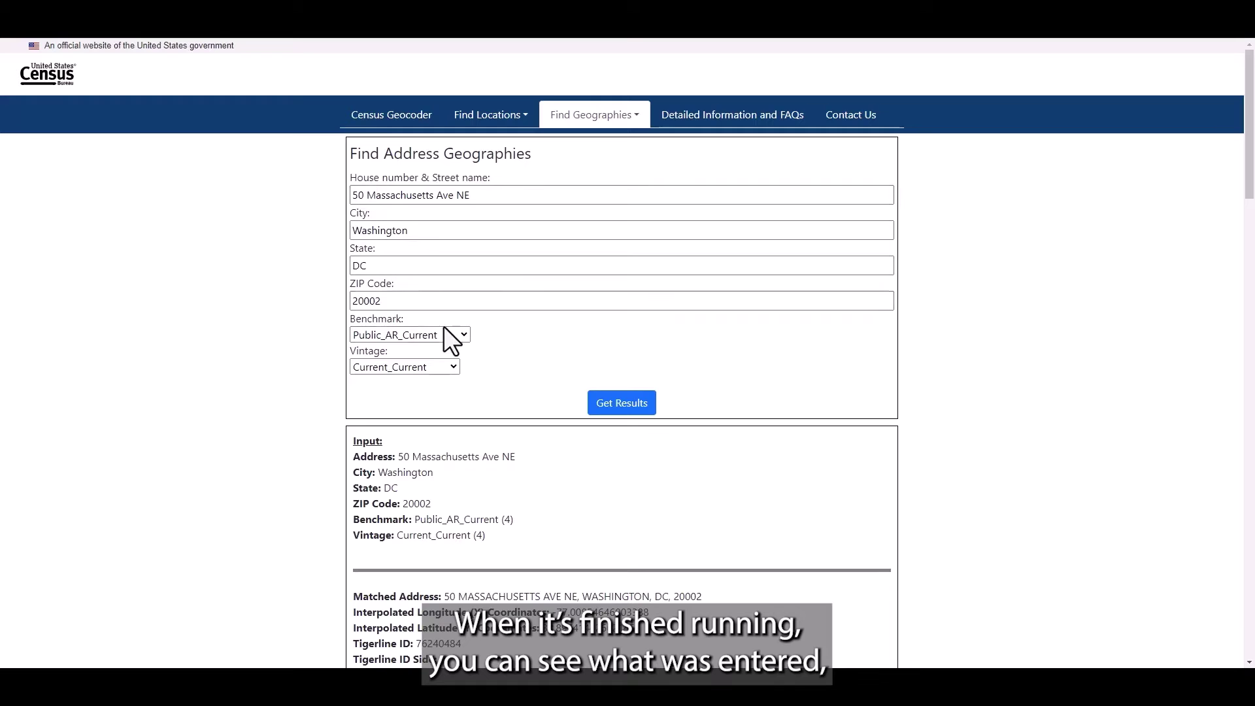
{"action": "scroll", "coordinate": [542, 458], "scroll_direction": "down", "scroll_amount": 2}
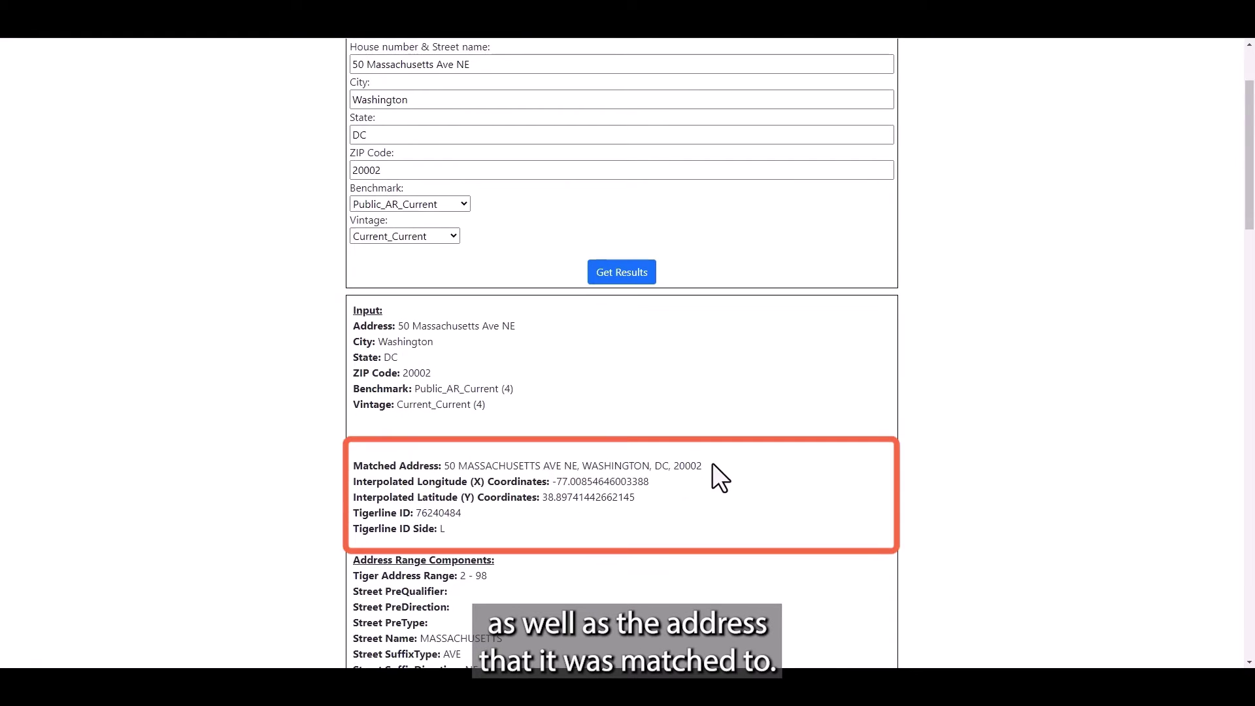
{"action": "scroll", "coordinate": [713, 466], "scroll_direction": "down", "scroll_amount": 3}
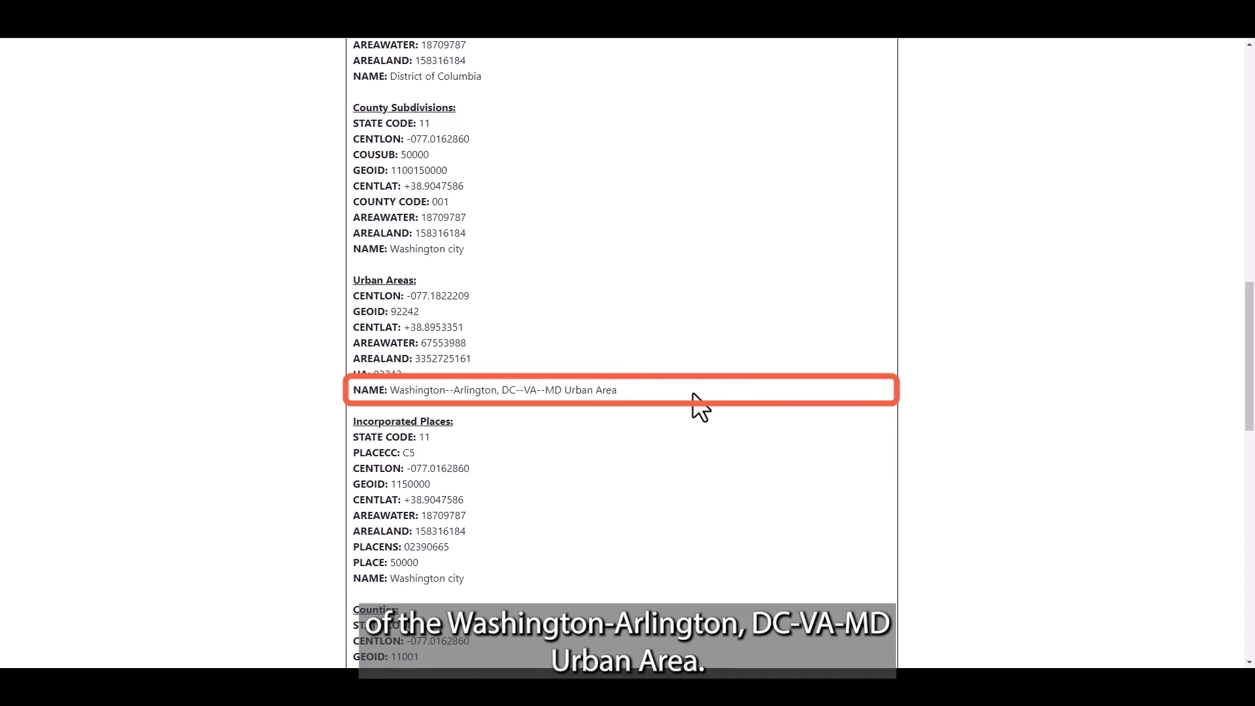
{"action": "scroll", "coordinate": [693, 393], "scroll_direction": "down", "scroll_amount": 7}
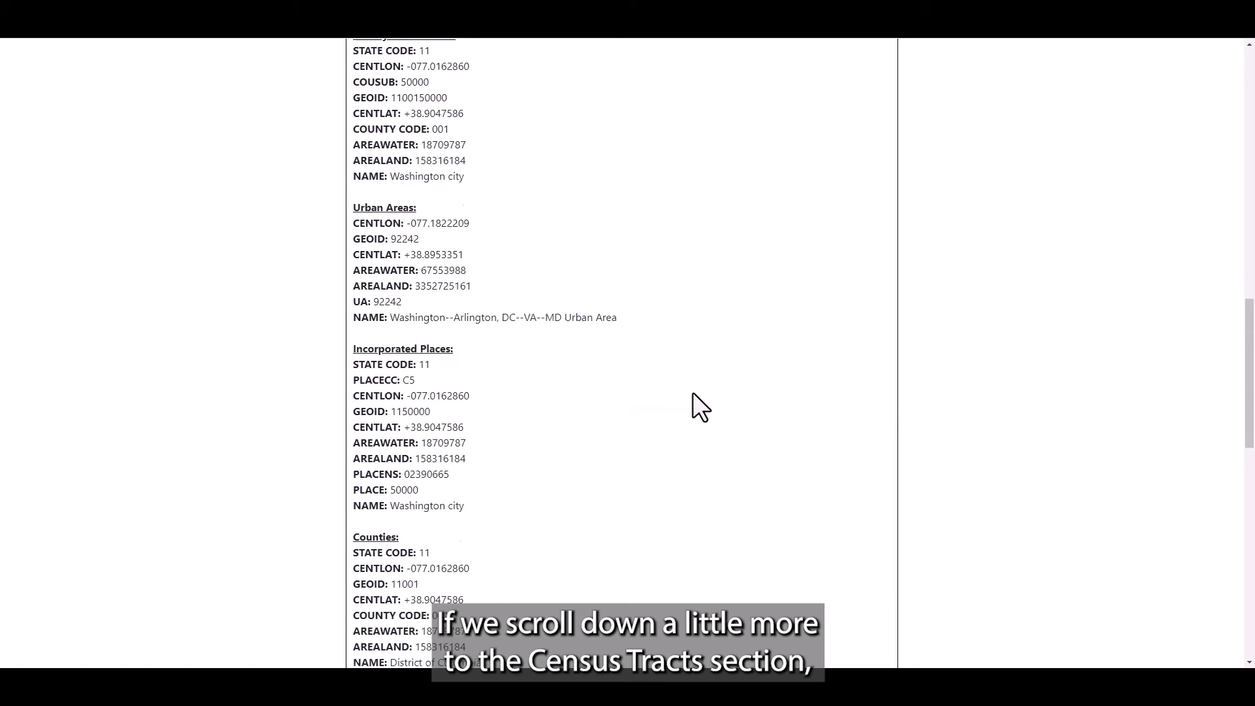
{"action": "scroll", "coordinate": [692, 393], "scroll_direction": "down", "scroll_amount": 7}
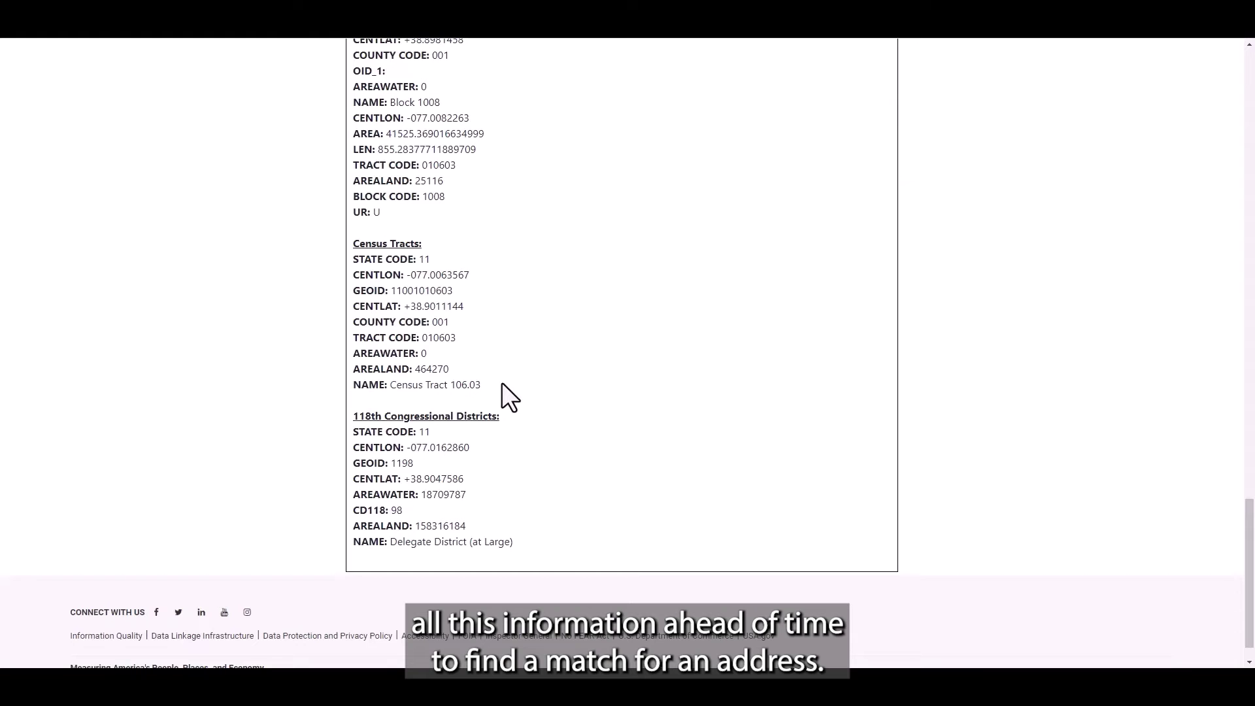
Step: Scroll back to the top of the results and open the Find Geographies dropdown
{"action": "scroll", "coordinate": [503, 385], "scroll_direction": "up", "scroll_amount": 10}
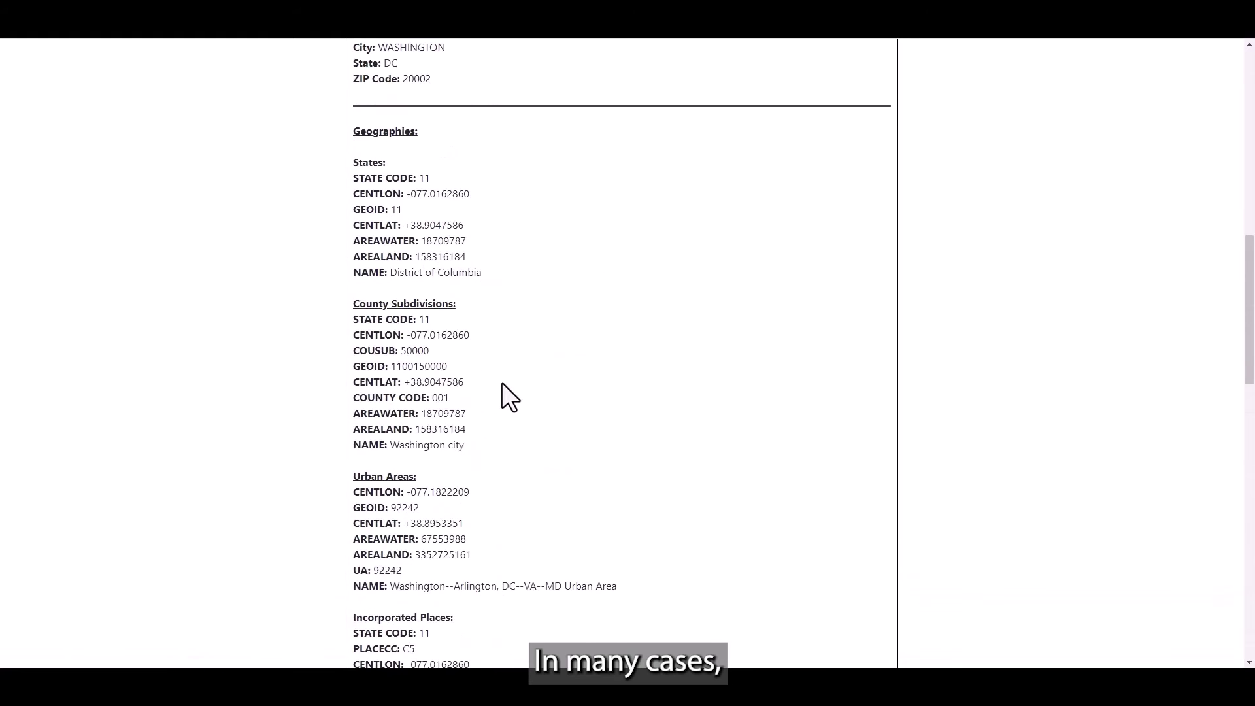
{"action": "scroll", "coordinate": [502, 385], "scroll_direction": "up", "scroll_amount": 15}
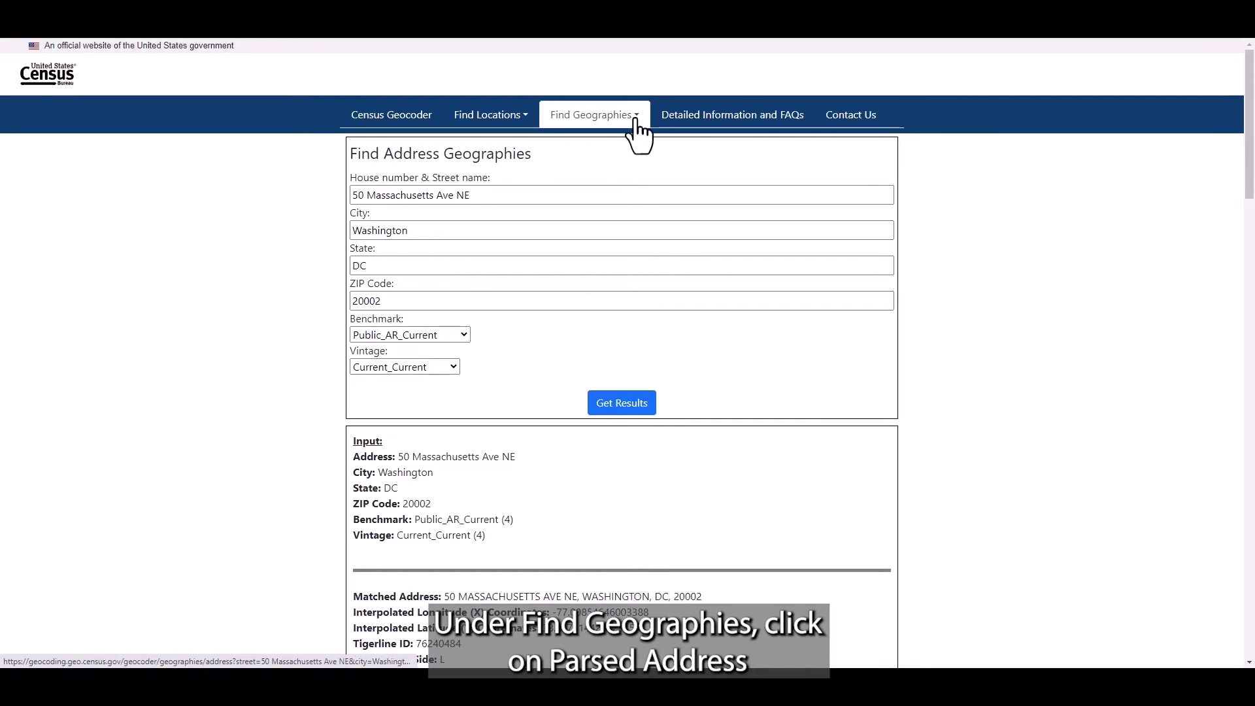
{"action": "left_click", "coordinate": [638, 125]}
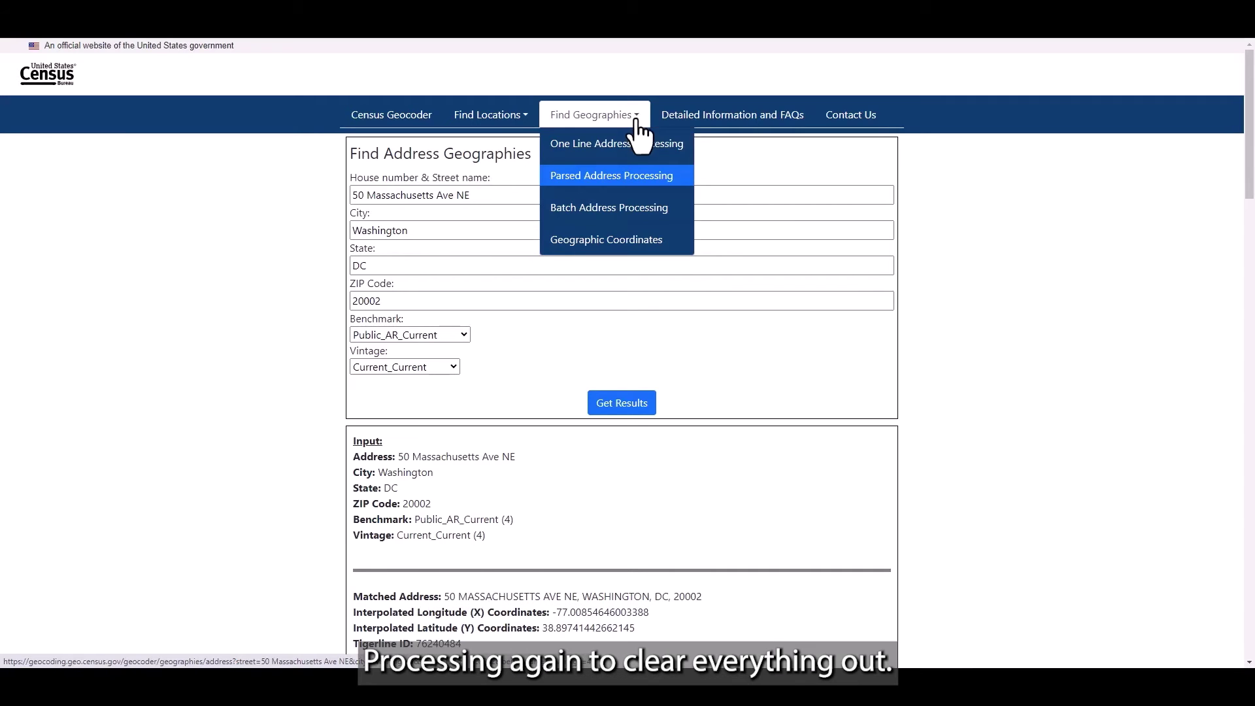
Step: Fill a new parsed-address form with 701 Constitution Ave NW, Washington, DC, leaving ZIP blank
{"action": "left_click", "coordinate": [641, 184]}
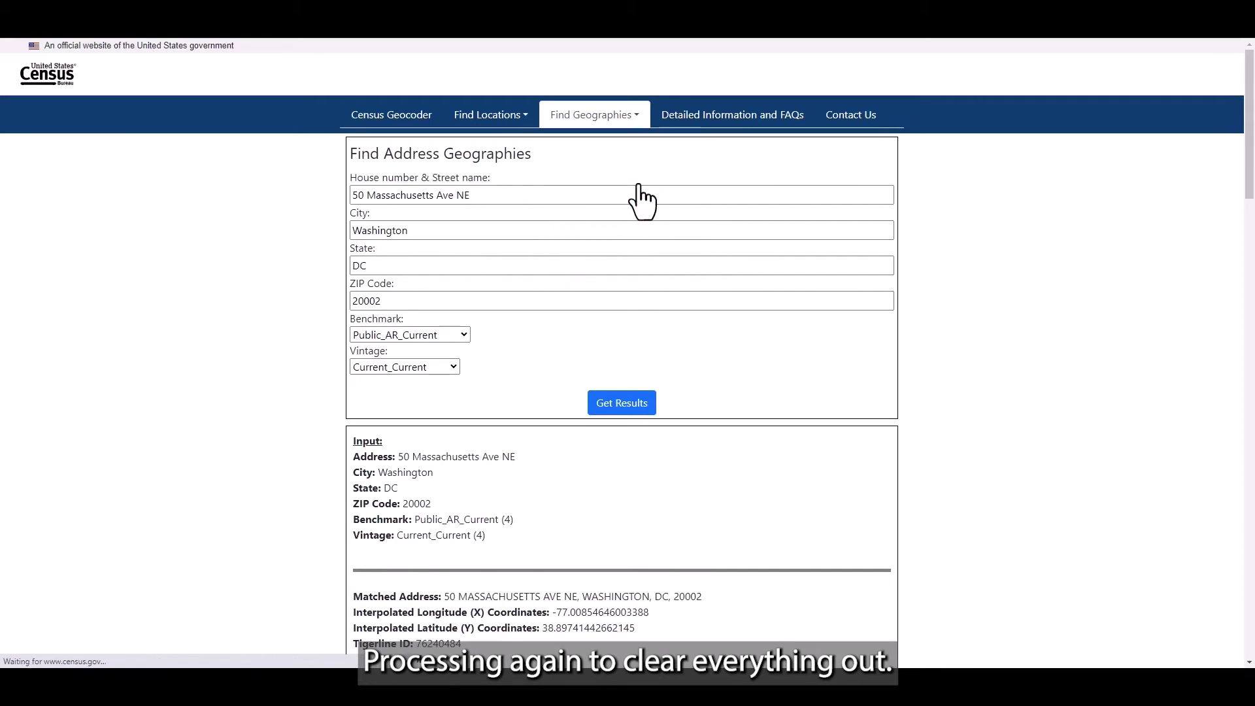
{"action": "left_click", "coordinate": [638, 195]}
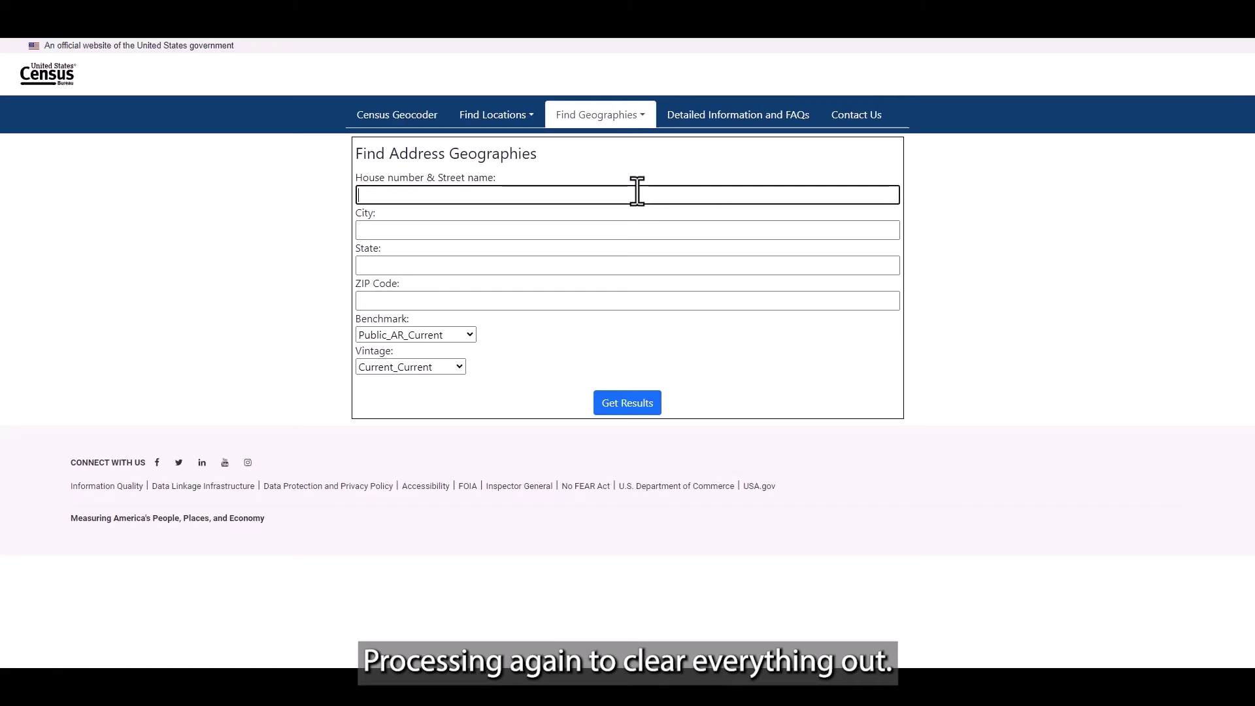
{"action": "type", "text": "701"}
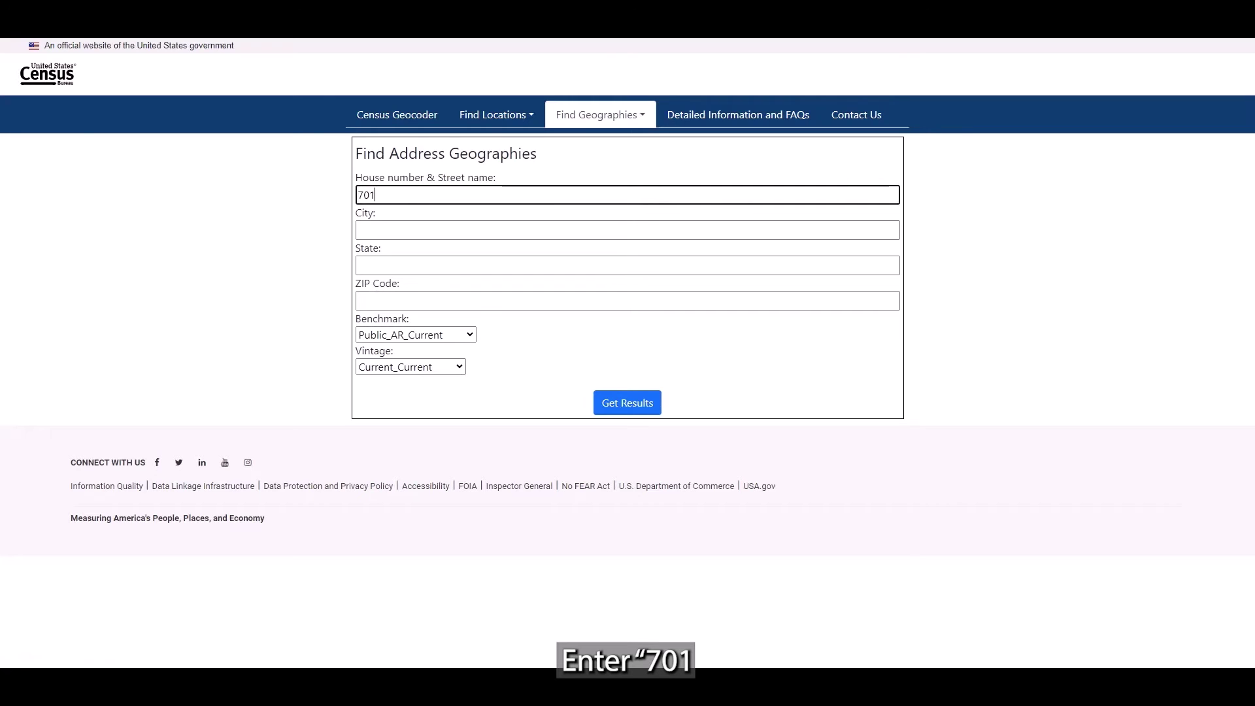
{"action": "type", "text": " Const"}
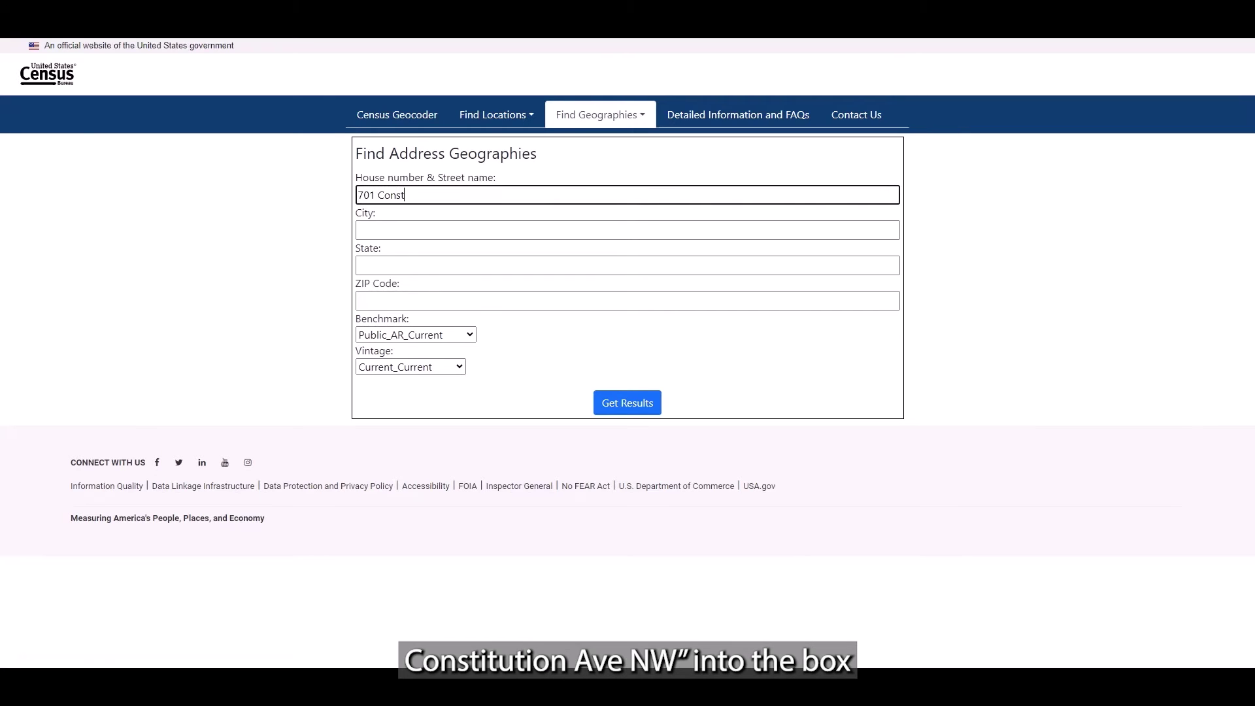
{"action": "type", "text": "itution Ave NW"}
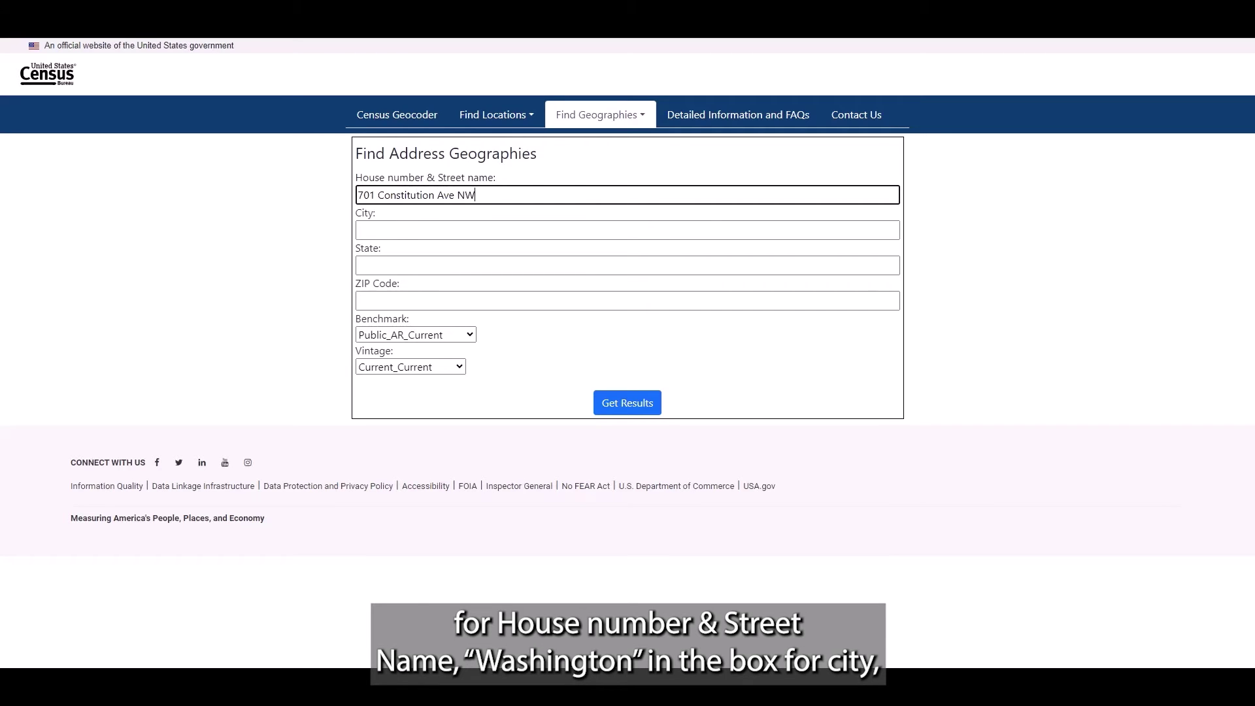
{"action": "key", "text": "Tab"}
{"action": "type", "text": "Was"}
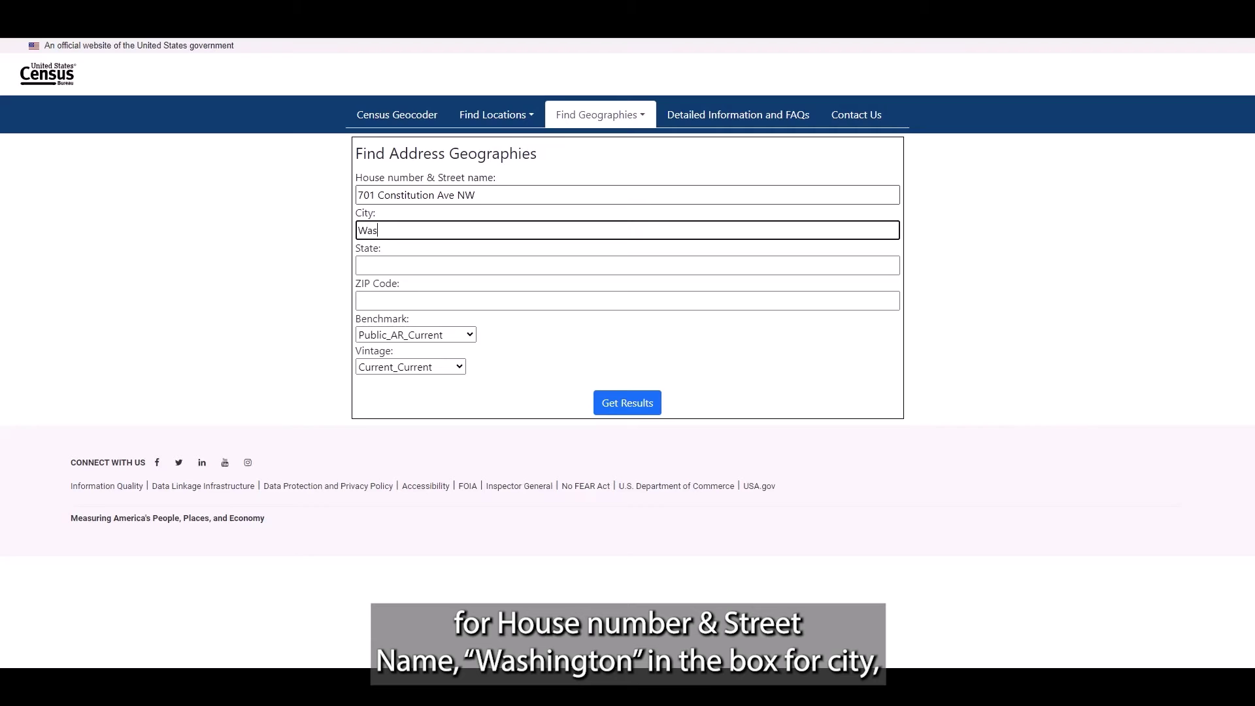
{"action": "type", "text": "hington"}
{"action": "left_click", "coordinate": [628, 265]}
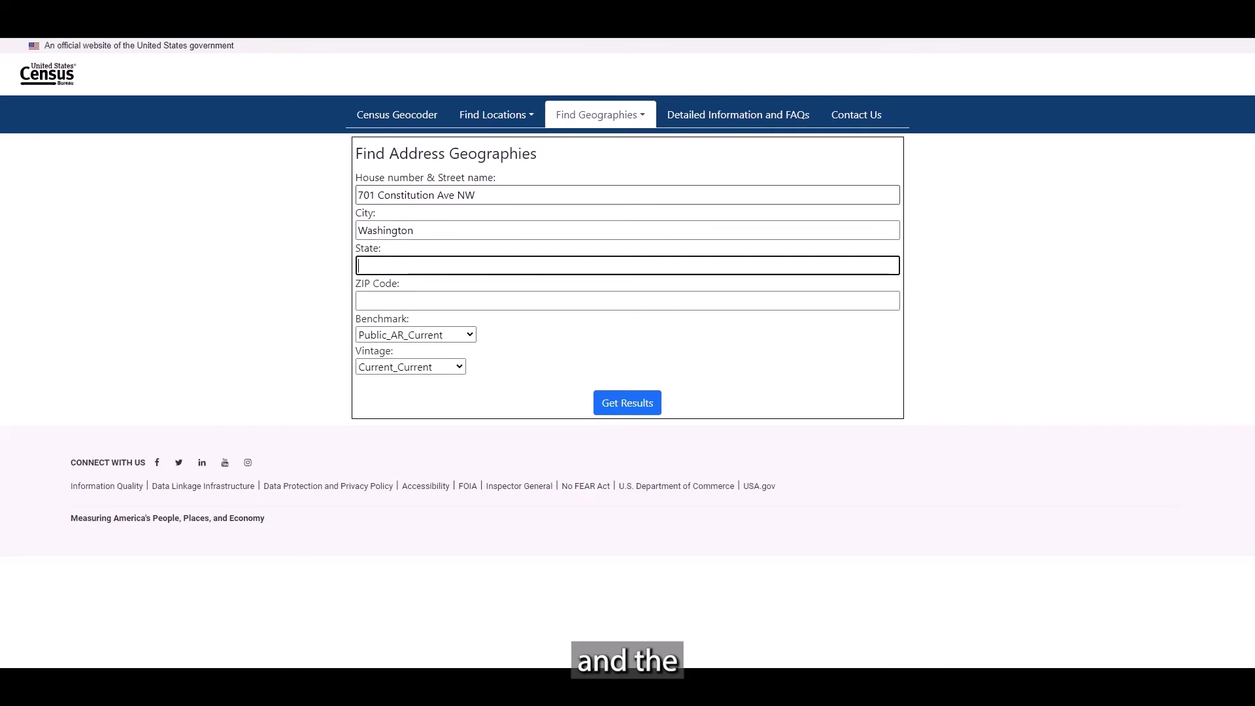
{"action": "type", "text": "DC"}
{"action": "left_click", "coordinate": [628, 300]}
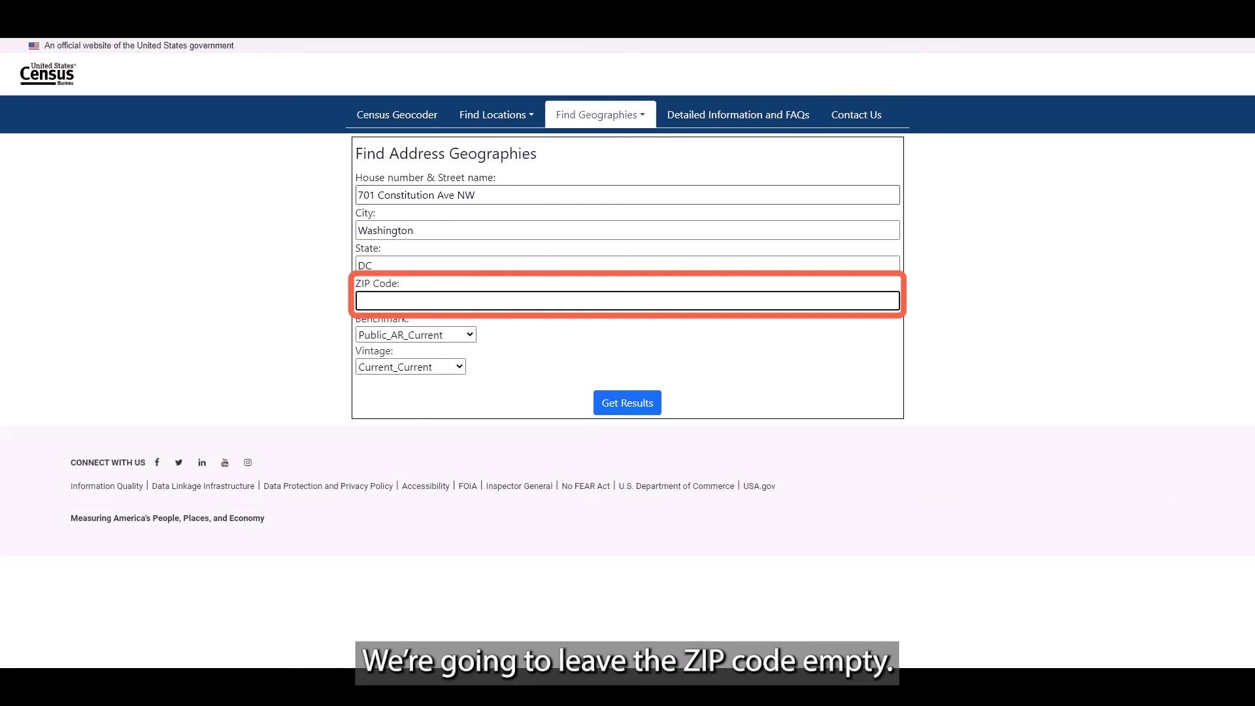
{"action": "key", "text": "Tab"}
{"action": "key", "text": "Tab"}
{"action": "key", "text": "Tab"}
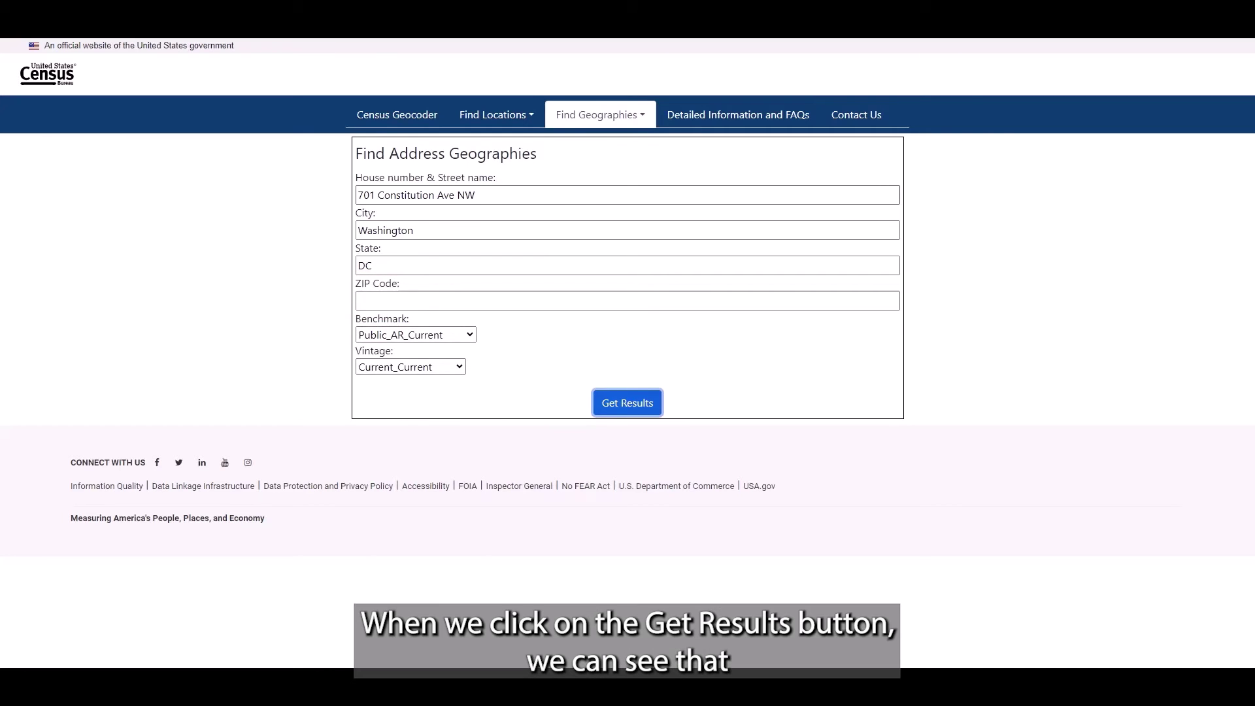
Step: Run the lookup, review the ZIP 20004 match, and return to the street field
{"action": "key", "text": "Return"}
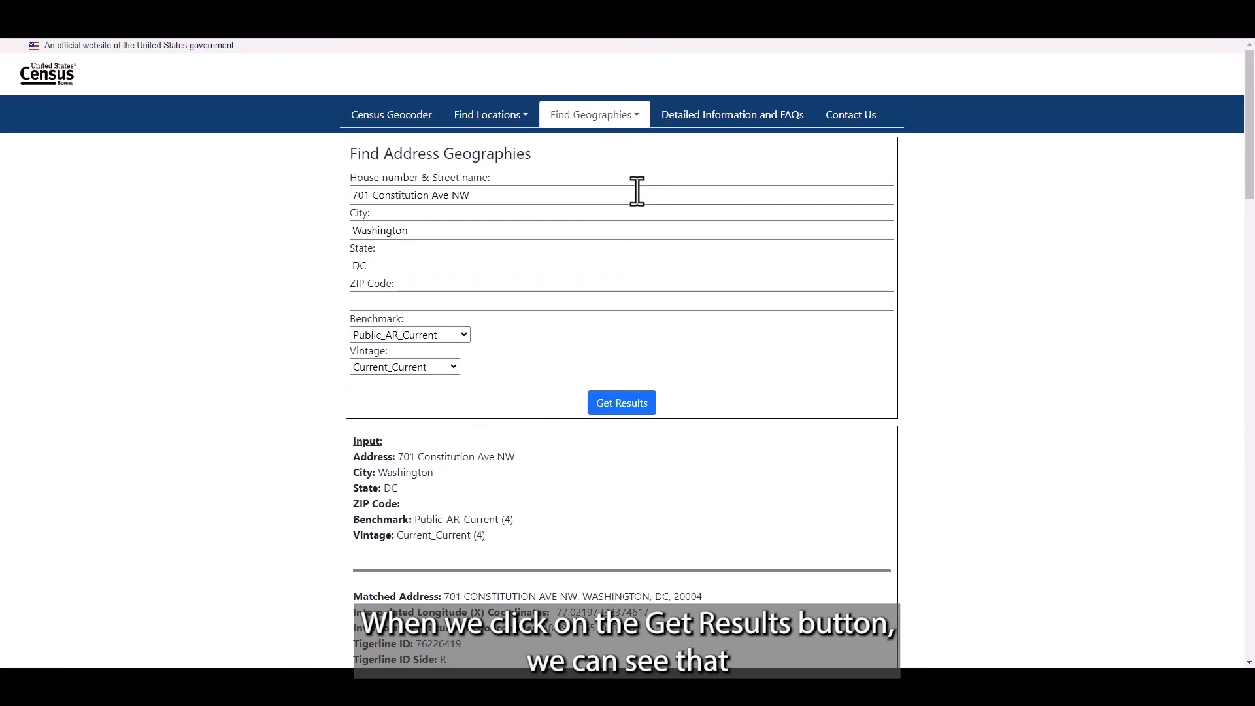
{"action": "scroll", "coordinate": [638, 191], "scroll_direction": "down", "scroll_amount": 4}
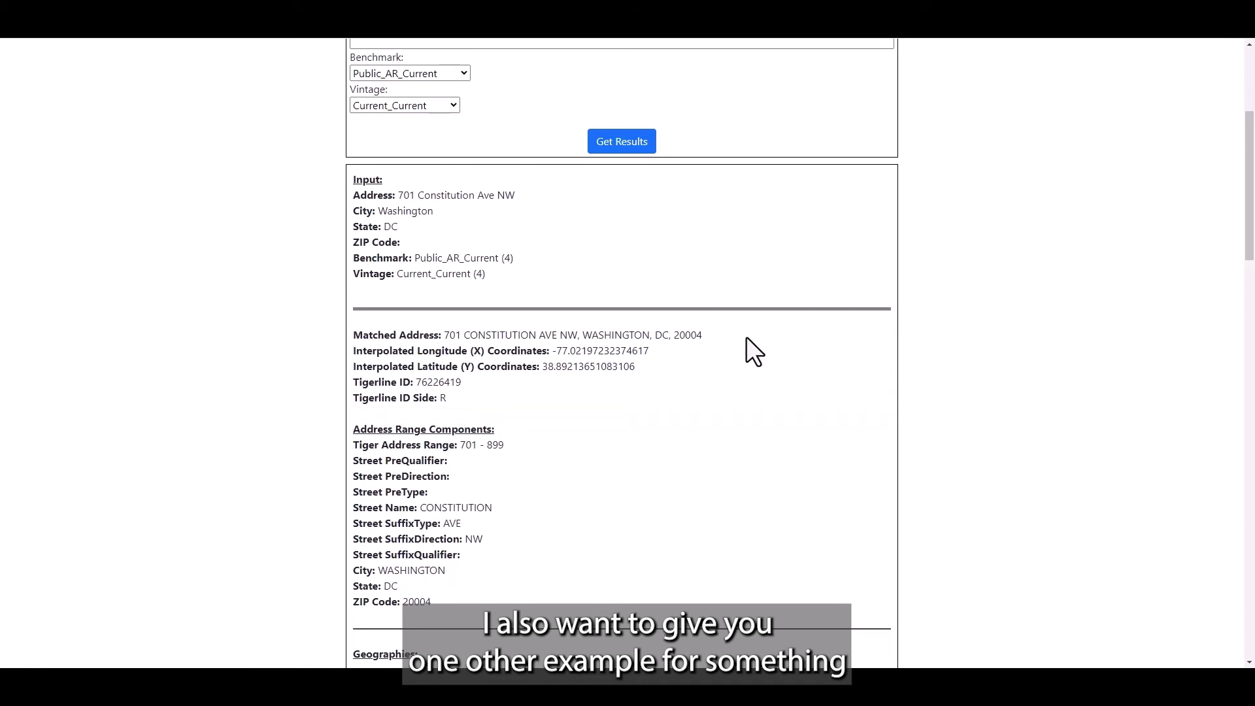
{"action": "scroll", "coordinate": [747, 337], "scroll_direction": "up", "scroll_amount": 4}
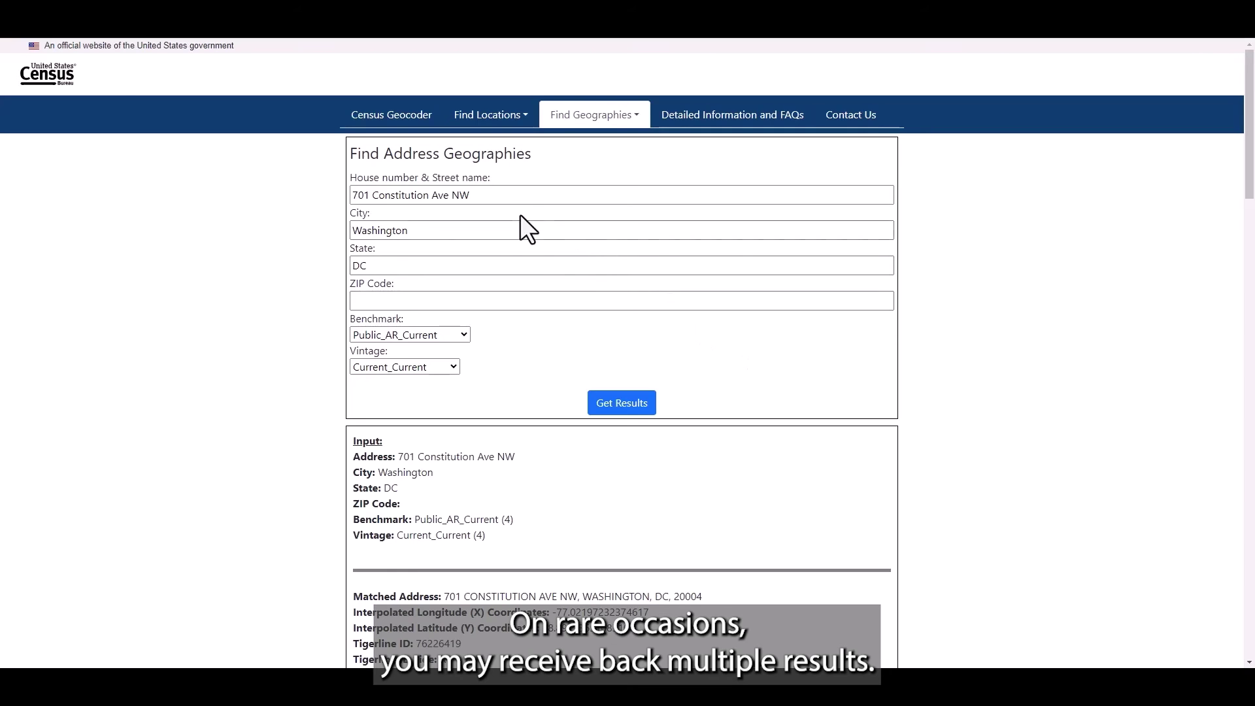
{"action": "left_click", "coordinate": [499, 196]}
Step: Remove 'NW' from the street, rerun, and review the NE 20002 and NW 20004 matches
{"action": "key", "text": "BackSpace"}
{"action": "key", "text": "BackSpace"}
{"action": "key", "text": "BackSpace"}
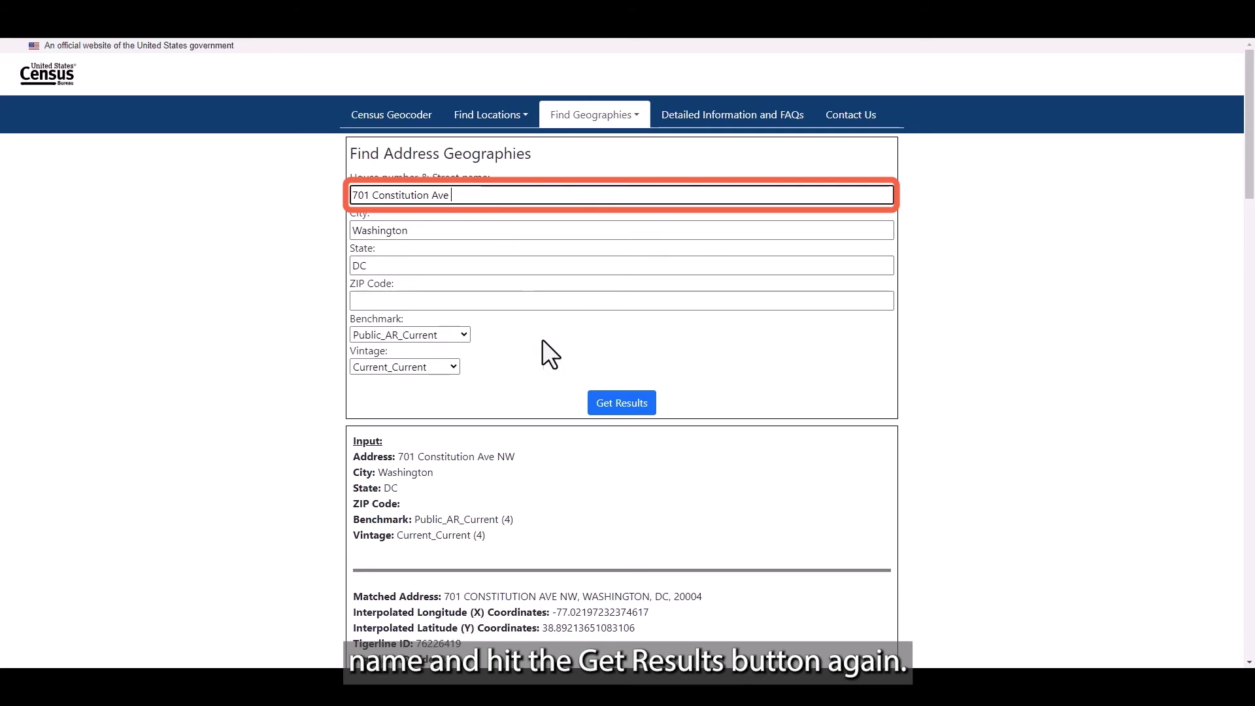
{"action": "left_click", "coordinate": [590, 411]}
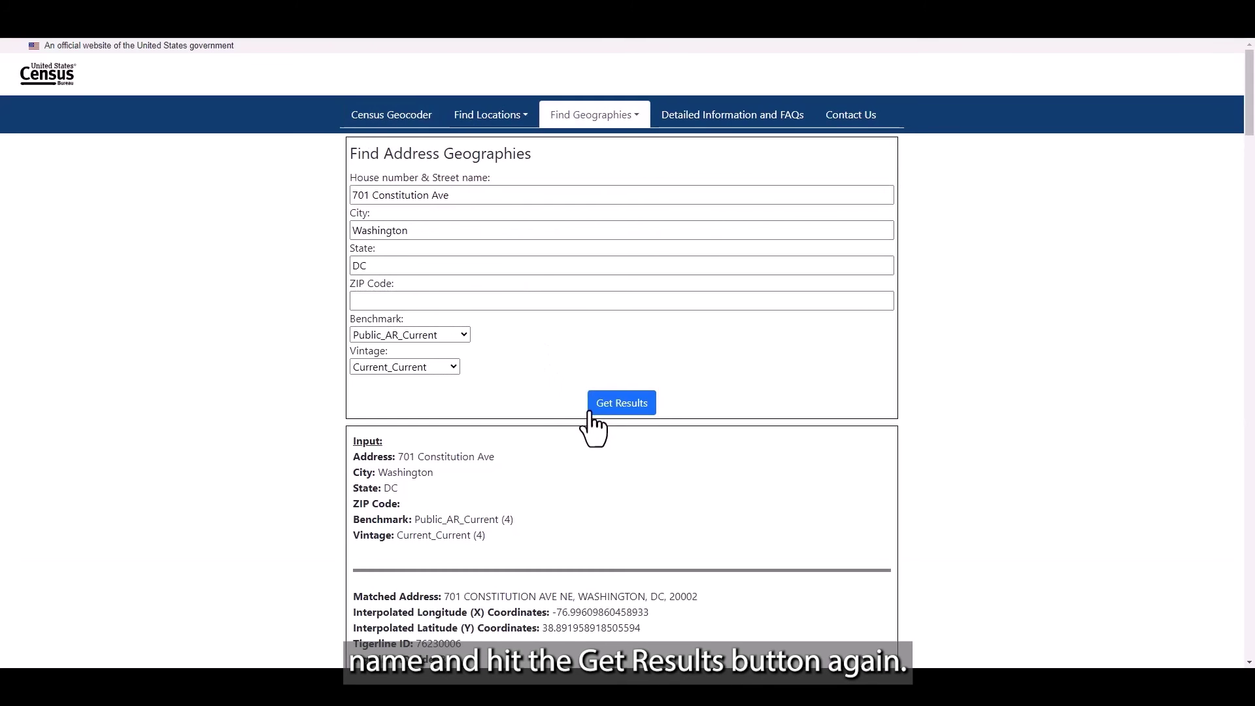
{"action": "scroll", "coordinate": [590, 410], "scroll_direction": "down", "scroll_amount": 2}
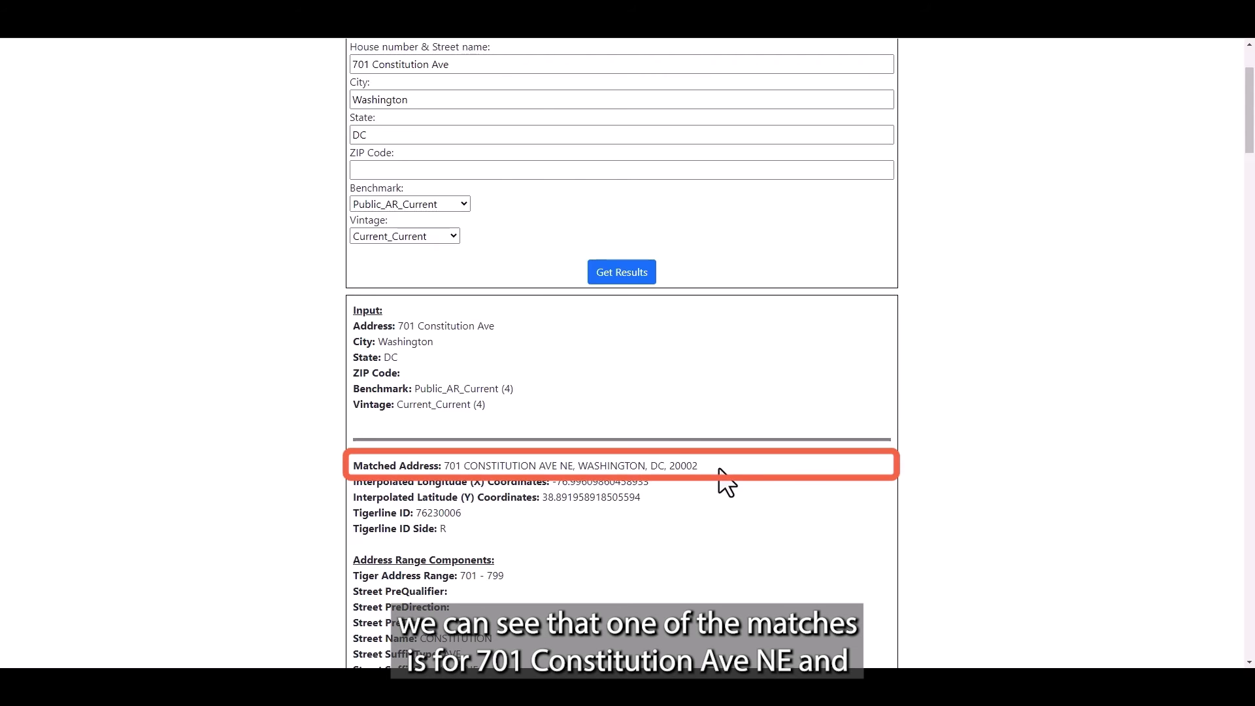
{"action": "scroll", "coordinate": [719, 468], "scroll_direction": "down", "scroll_amount": 20}
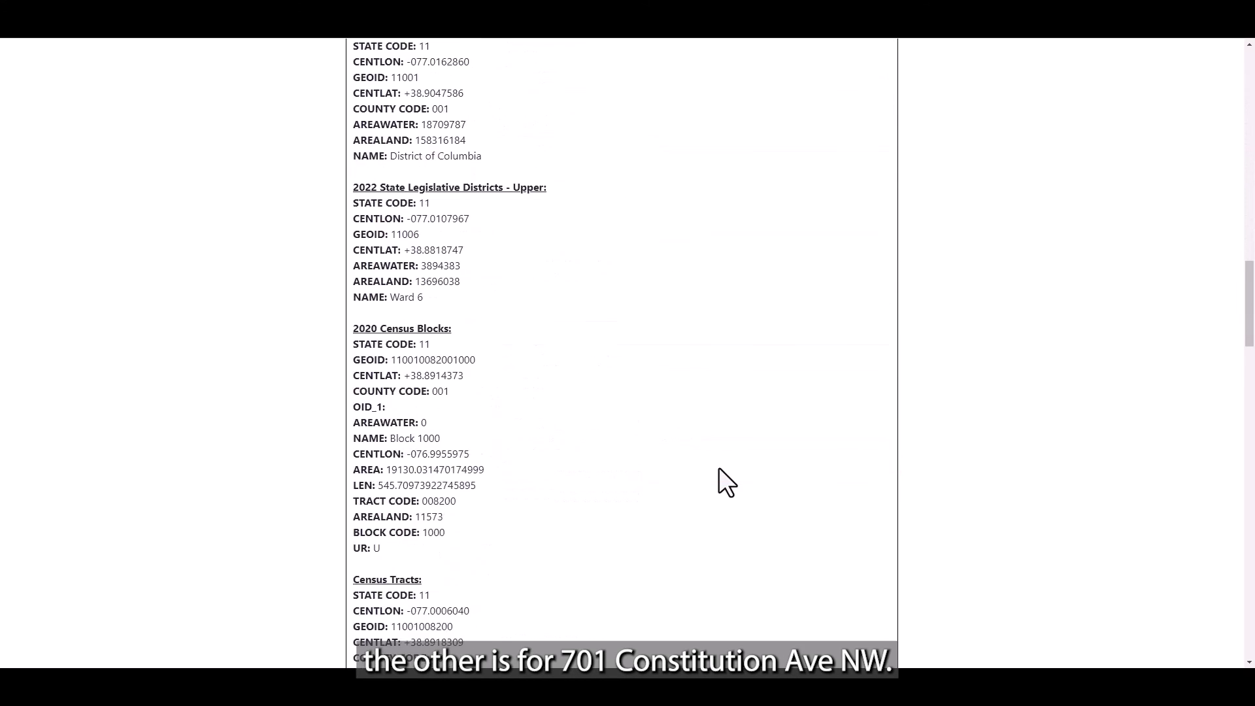
{"action": "scroll", "coordinate": [719, 468], "scroll_direction": "down", "scroll_amount": 8}
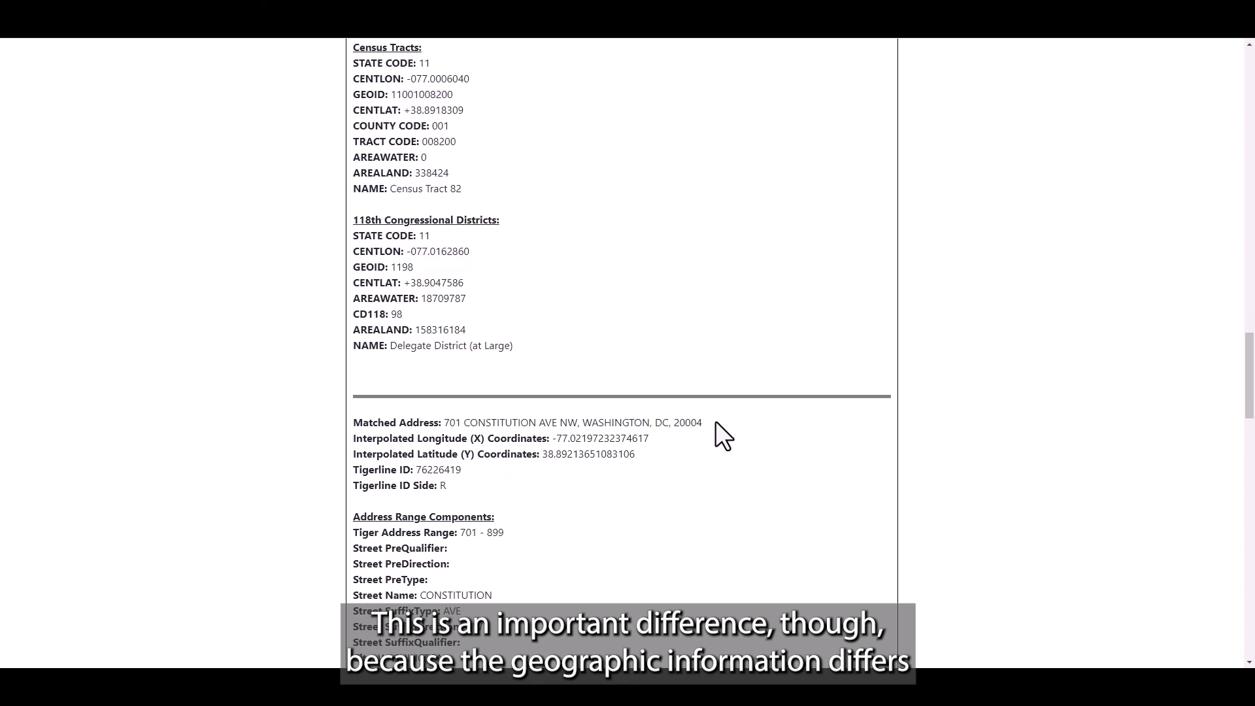
{"action": "scroll", "coordinate": [715, 422], "scroll_direction": "down", "scroll_amount": 6}
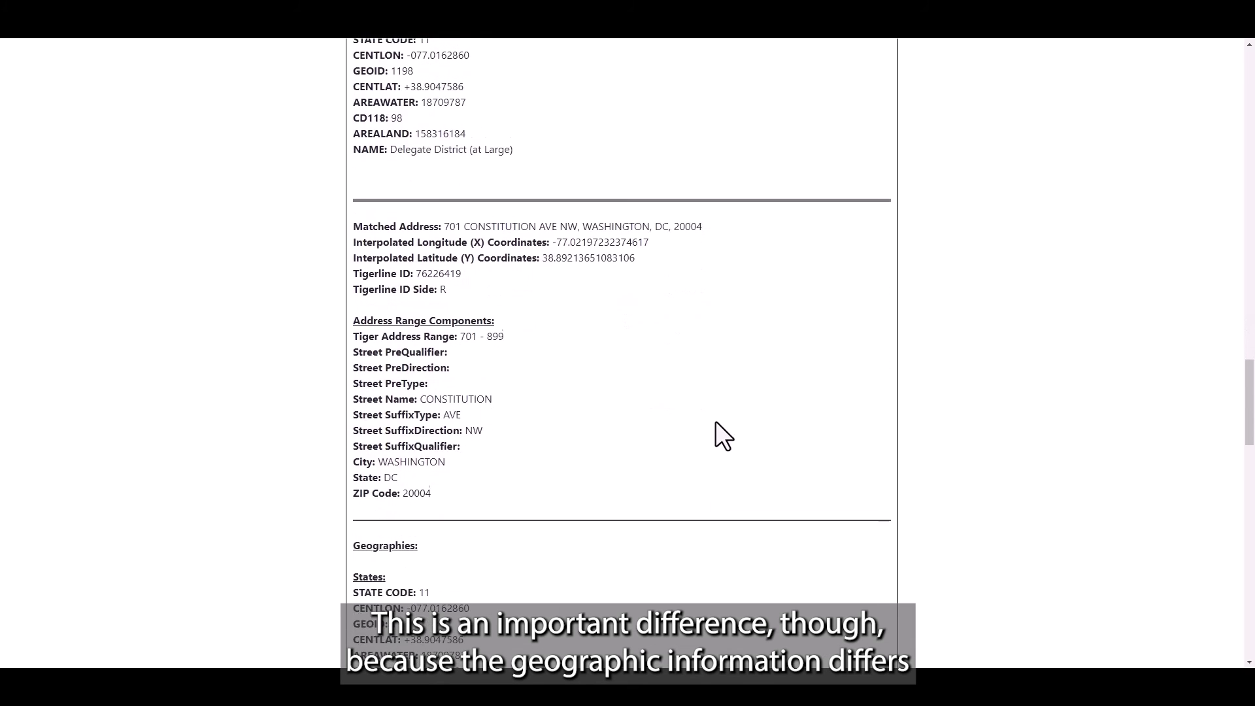
{"action": "scroll", "coordinate": [715, 421], "scroll_direction": "down", "scroll_amount": 4}
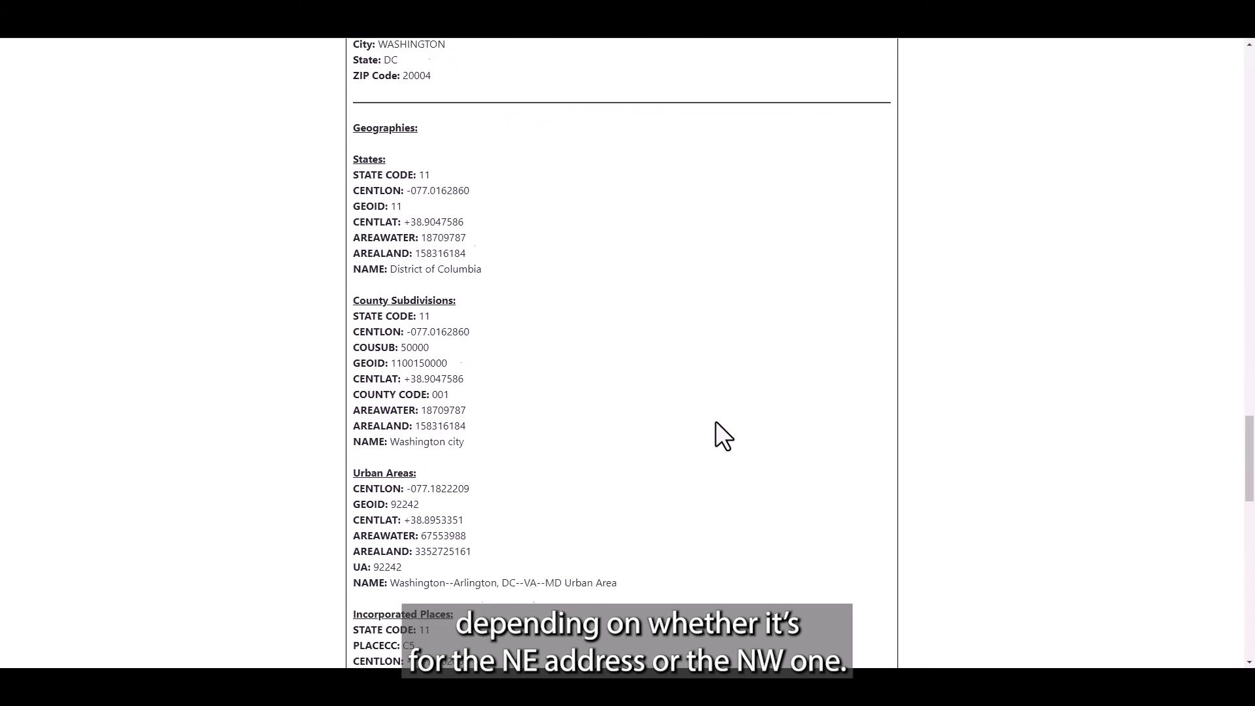
{"action": "scroll", "coordinate": [715, 421], "scroll_direction": "up", "scroll_amount": 6}
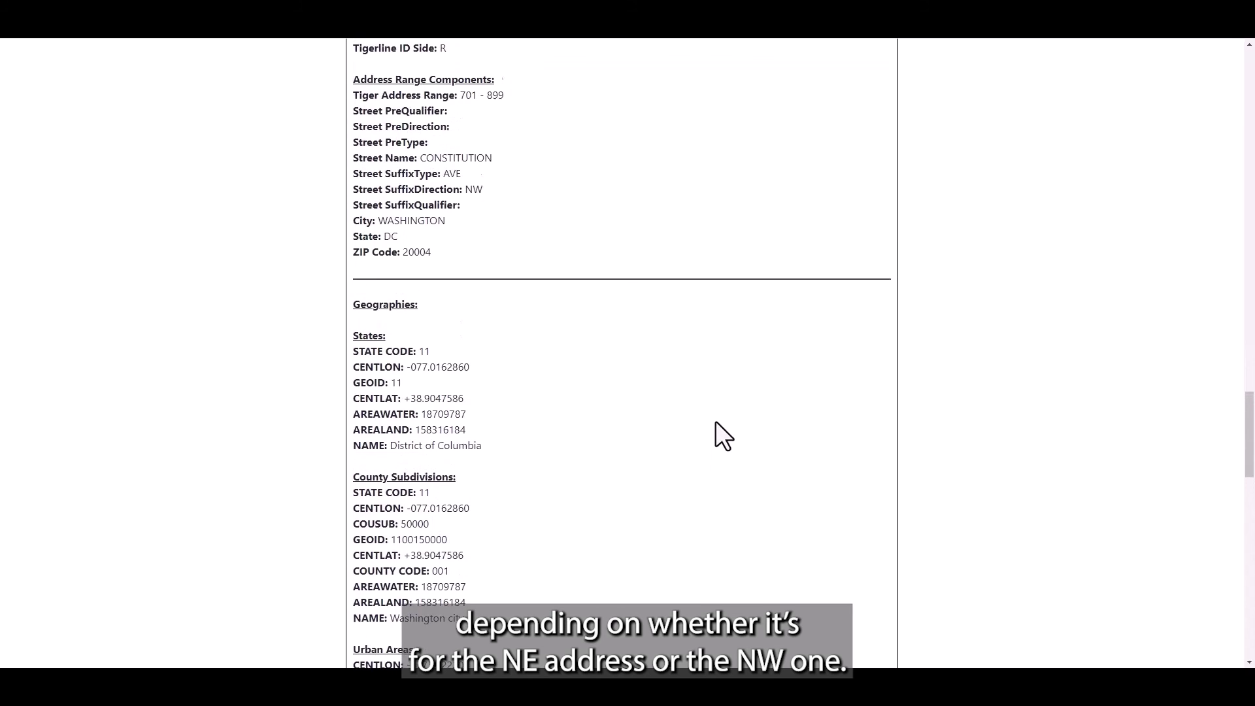